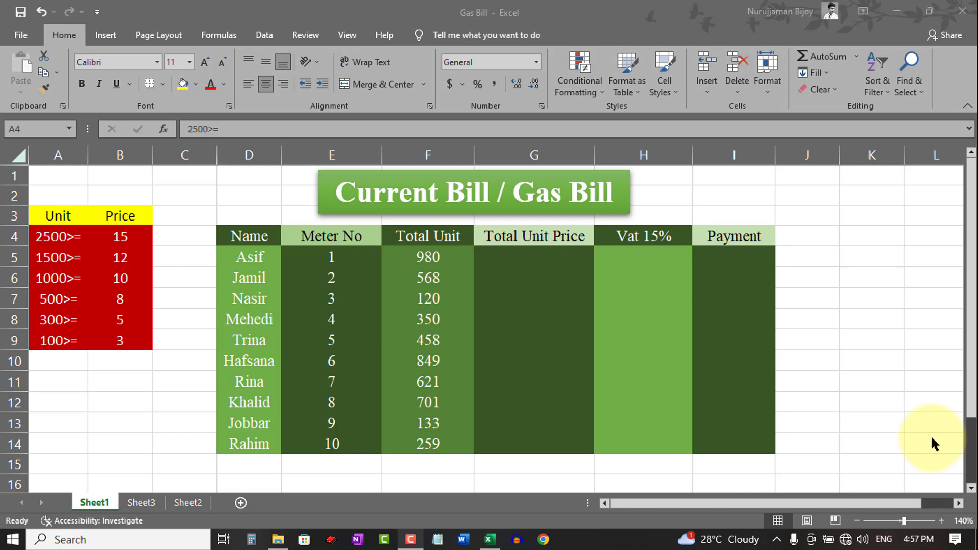
Examine the unit thresholds in A4:A9 and their matching prices in column B of the rate table.
click(534, 264)
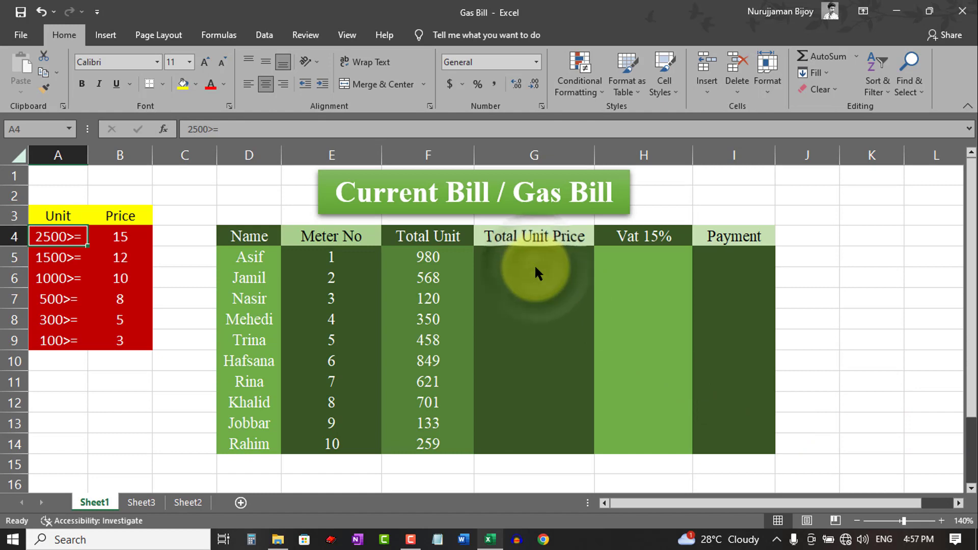
click(532, 301)
click(537, 340)
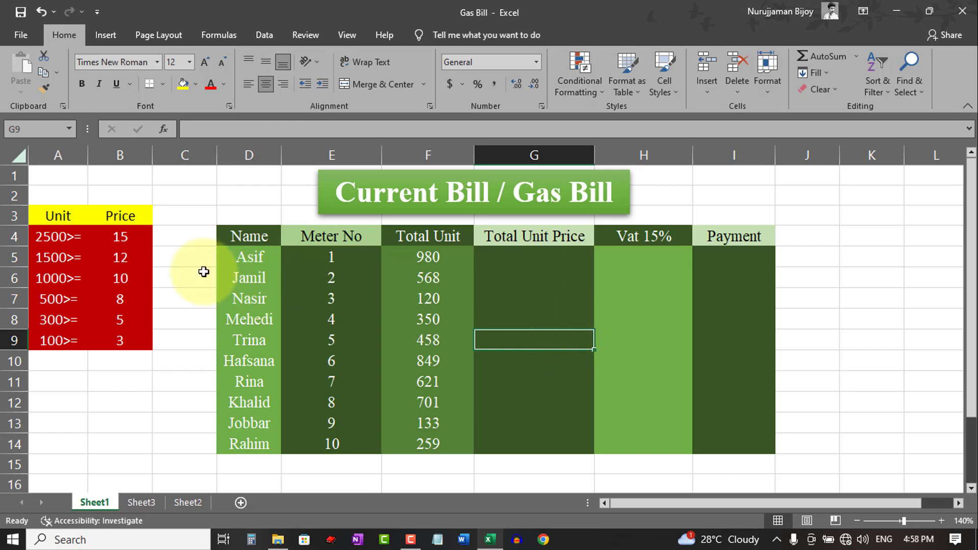
click(72, 238)
click(58, 255)
click(60, 278)
click(60, 300)
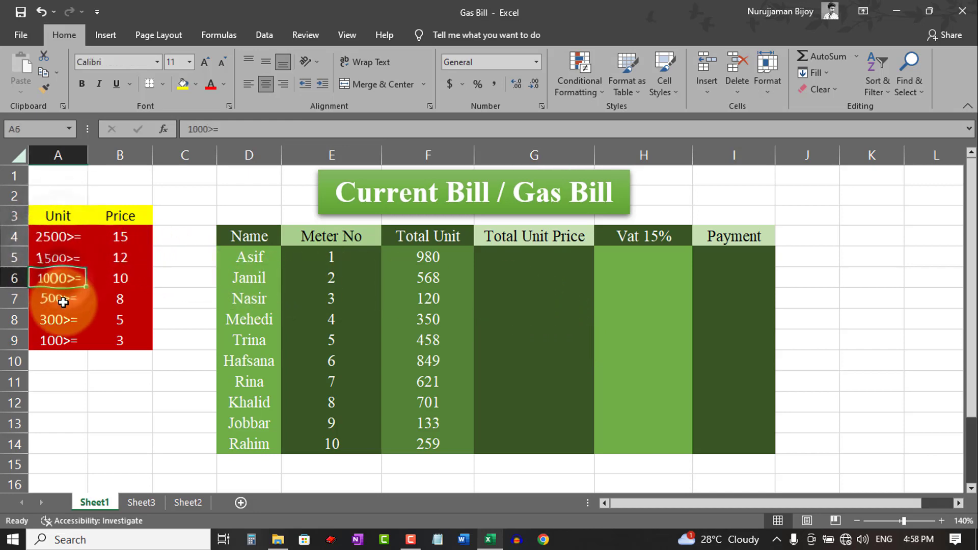
click(61, 319)
click(64, 334)
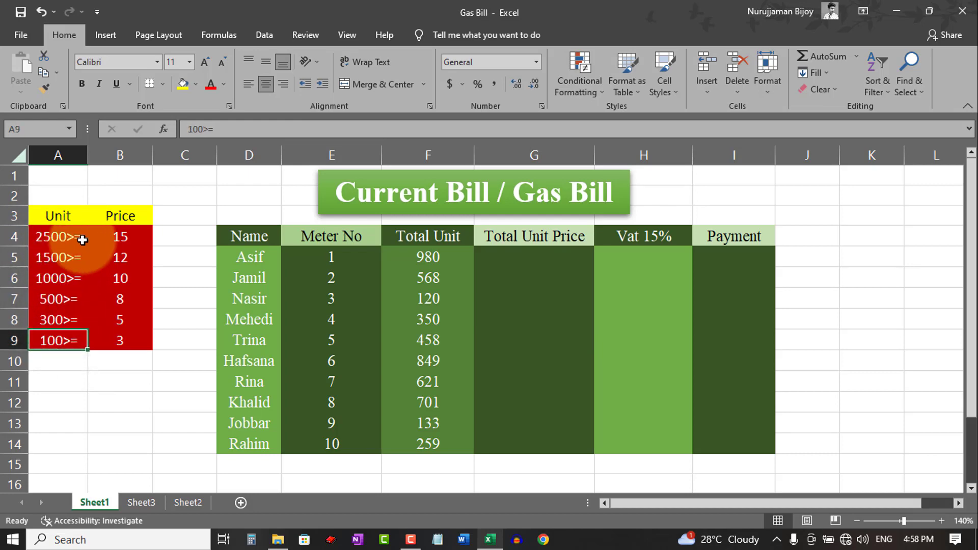
click(134, 235)
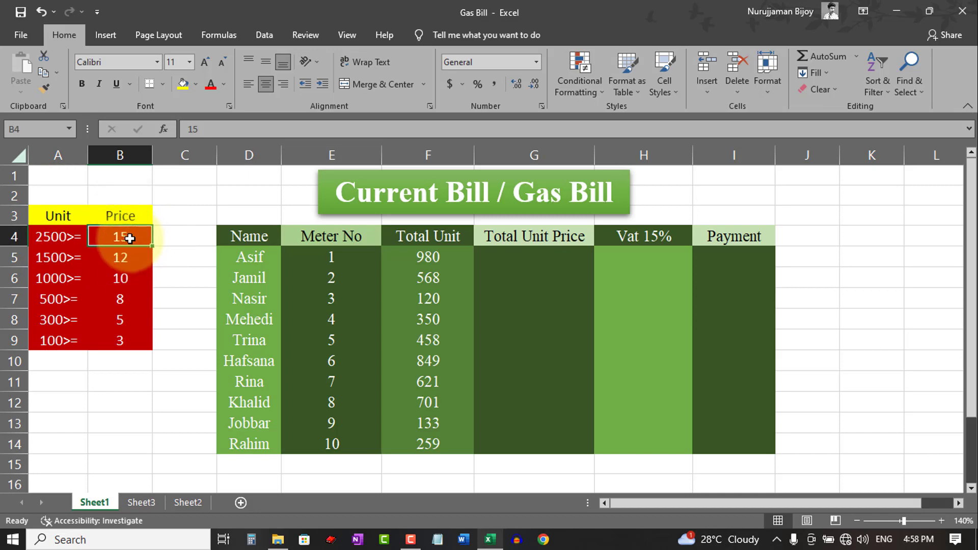
click(60, 257)
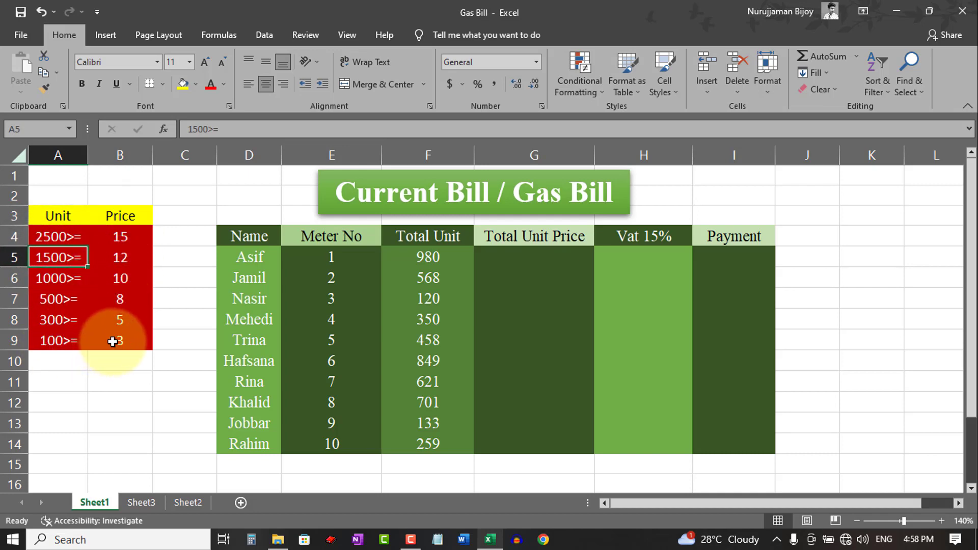
click(116, 322)
click(125, 340)
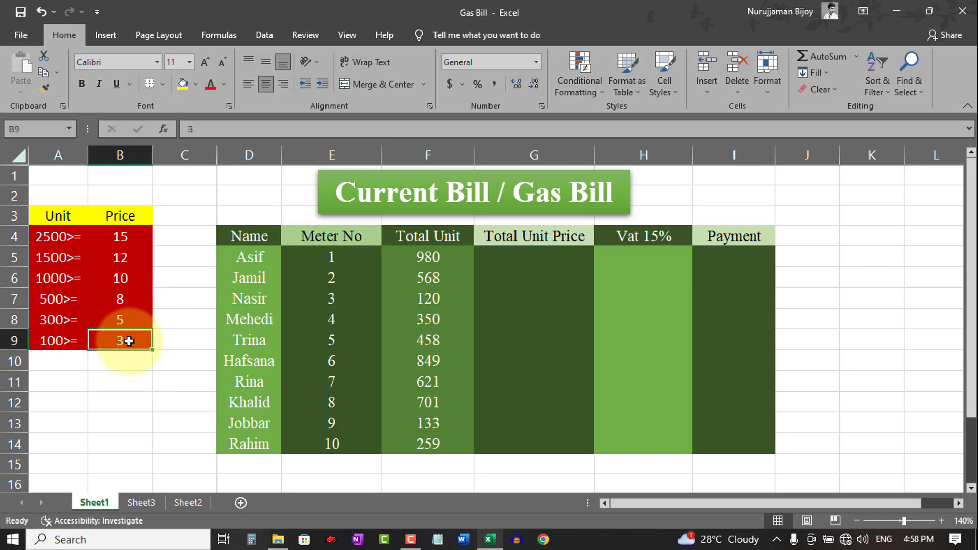
Review the name, meter number and total unit entries in the bill table.
click(236, 256)
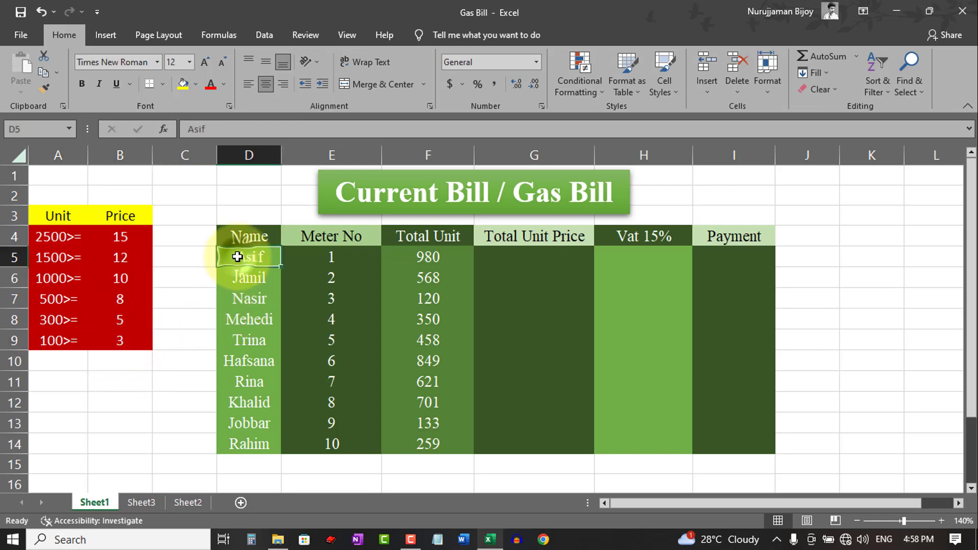
click(335, 261)
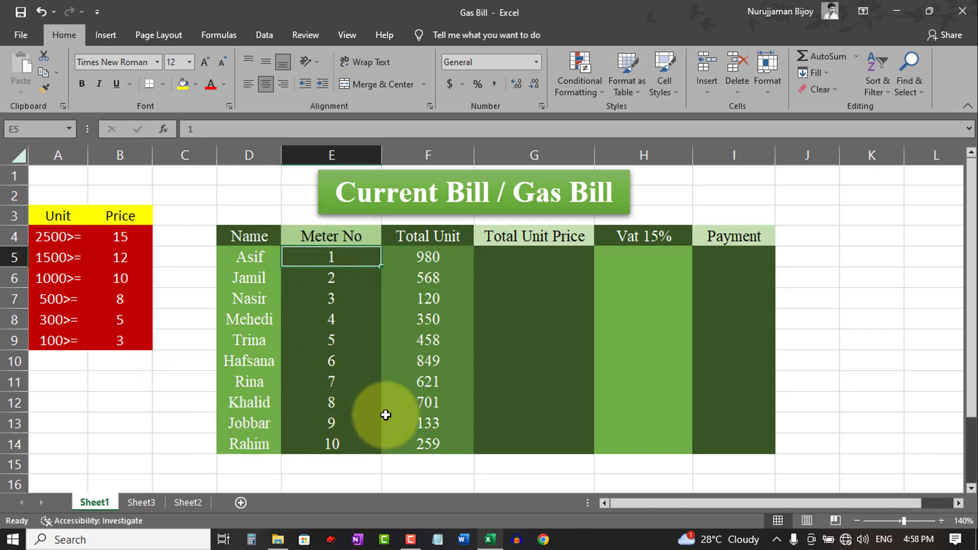
click(431, 253)
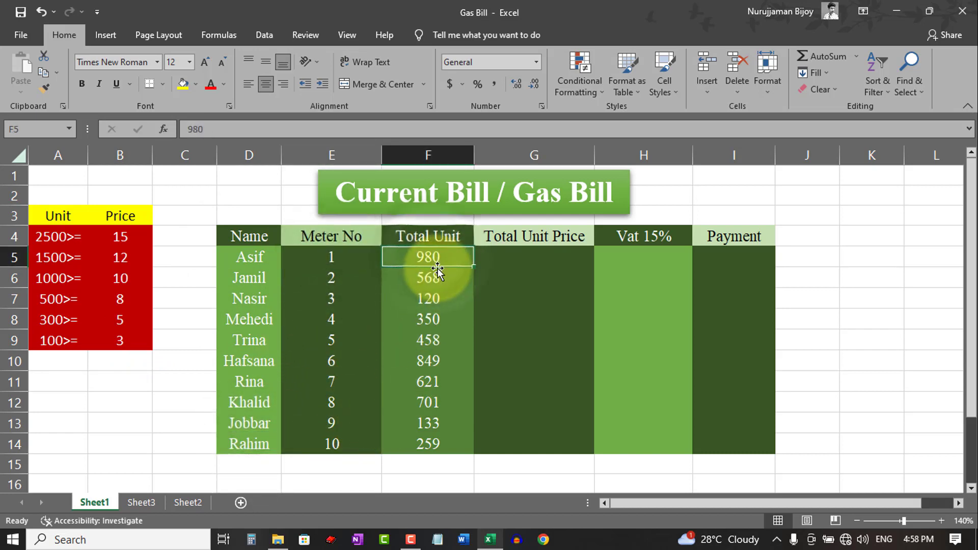
click(432, 300)
click(429, 362)
click(429, 401)
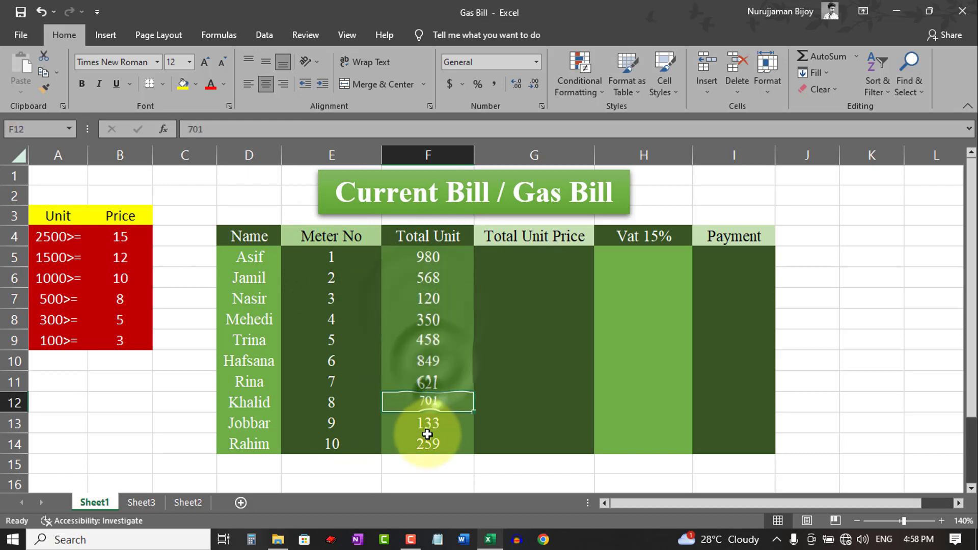
click(428, 442)
Set the Total Unit value to 2980 for meter 1, 3500 for meter 4 and 1580 for meter 7.
click(430, 258)
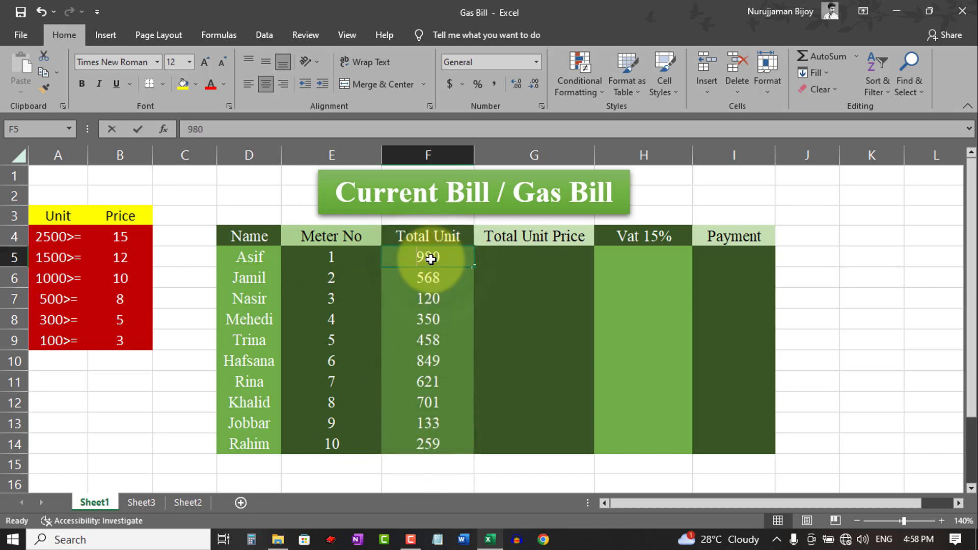
text(2980)
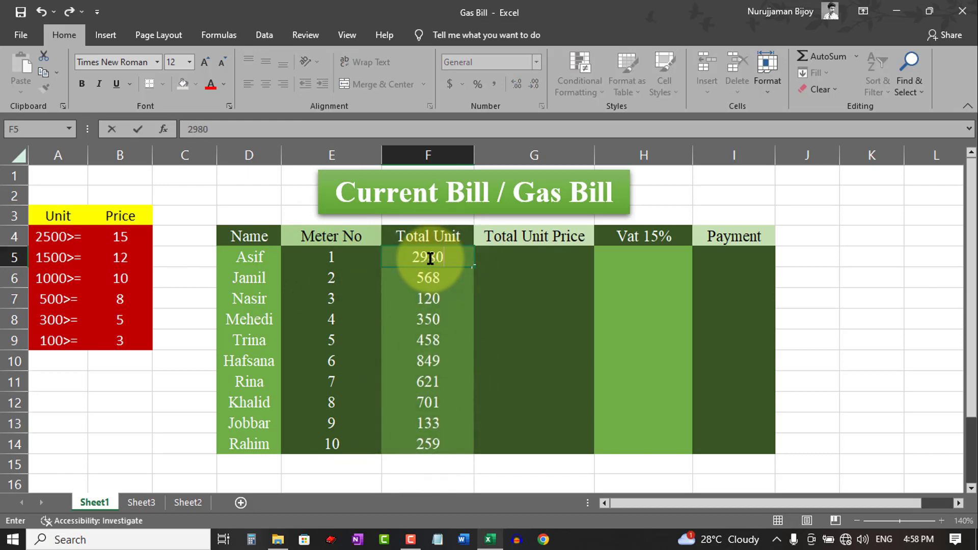
click(431, 321)
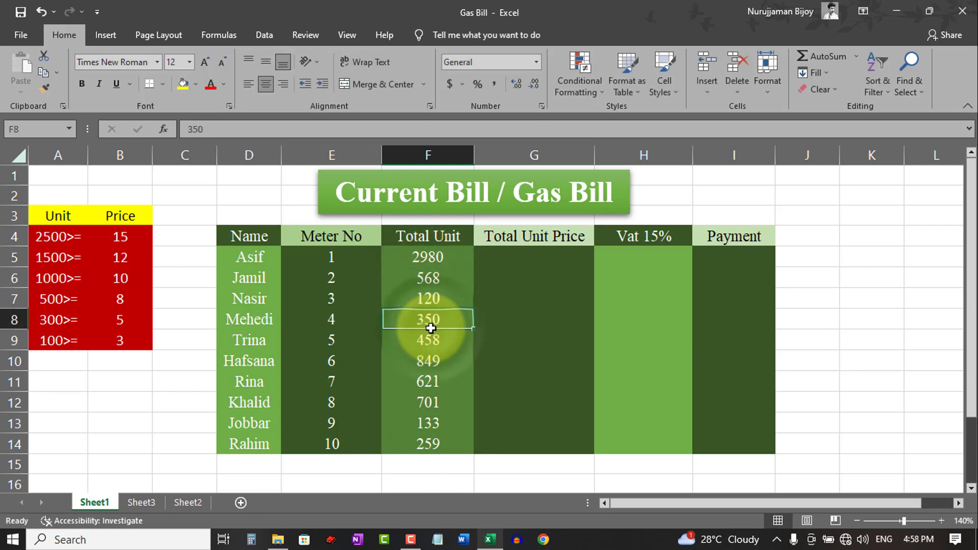
text(3500)
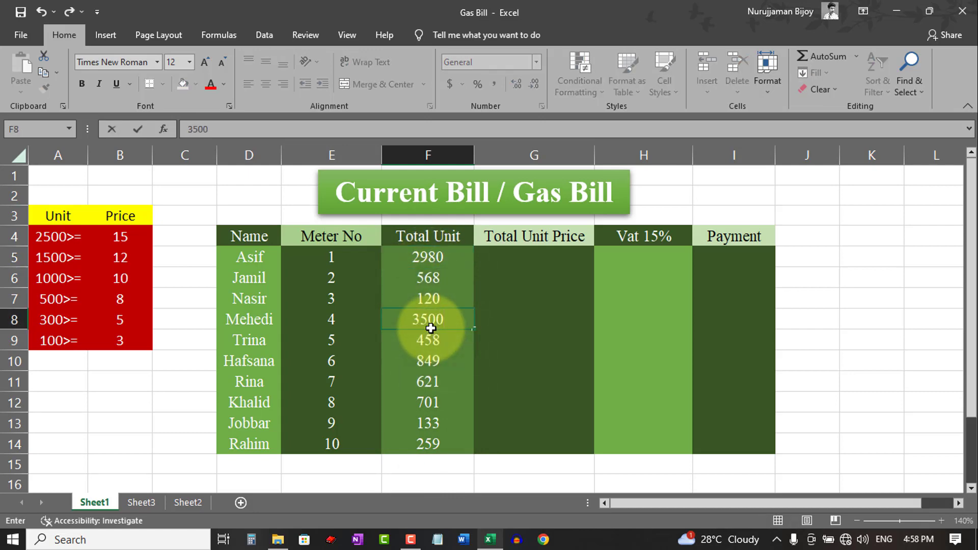
click(429, 382)
text(15)
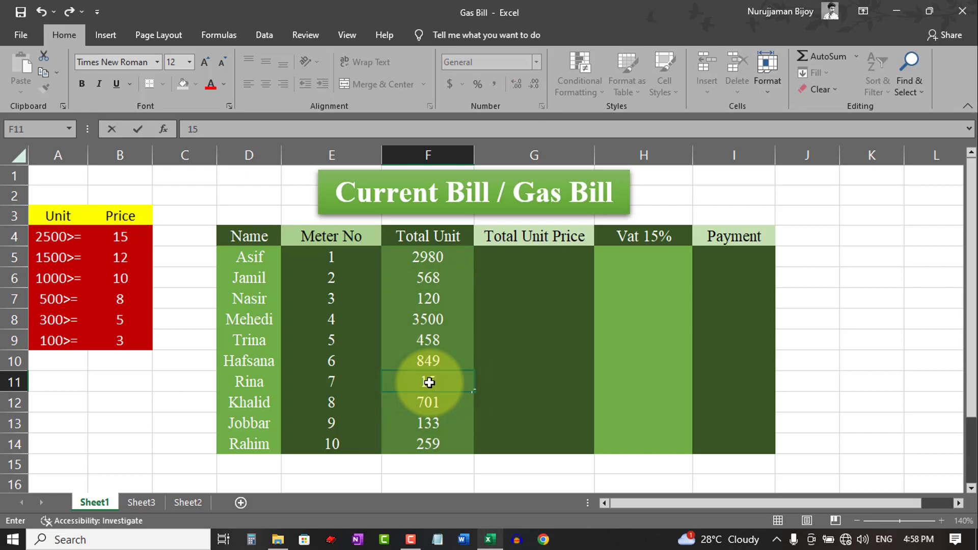
text(80)
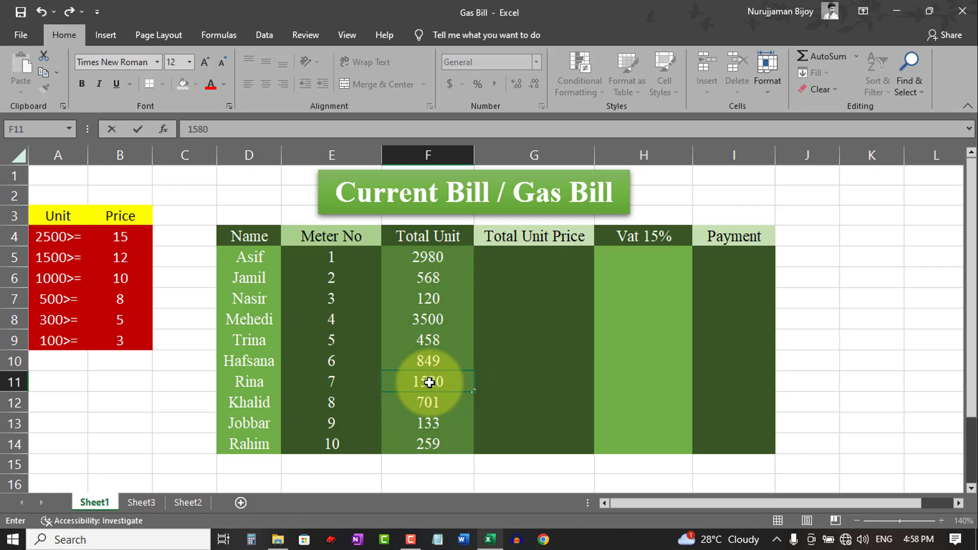
Set the Total Unit value to 2358 for meter 10 and 1100 for meter 2.
click(430, 425)
click(429, 446)
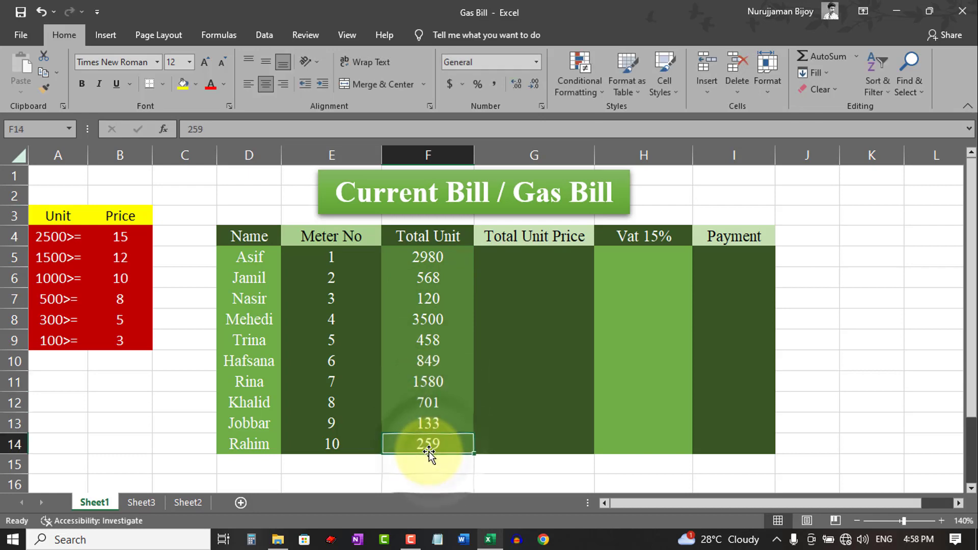
text(2358)
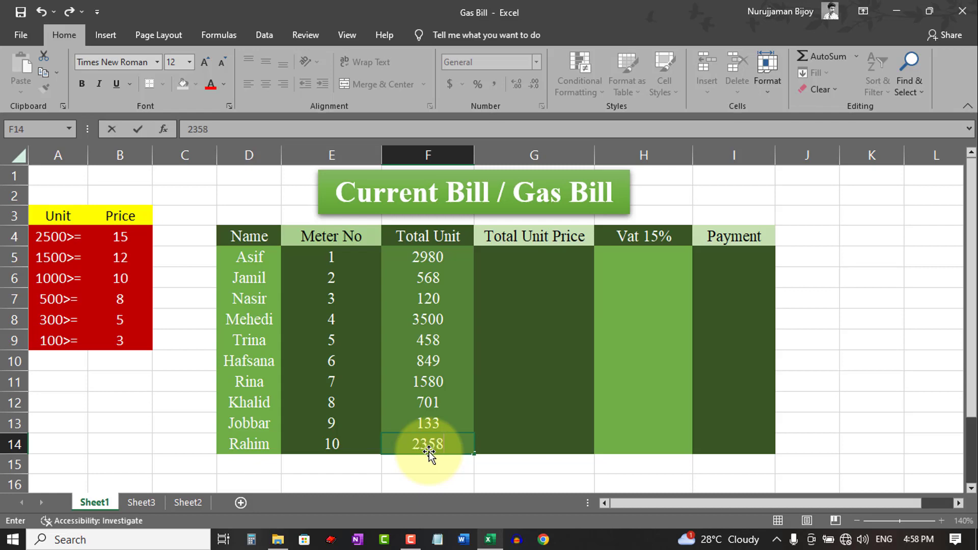
click(429, 281)
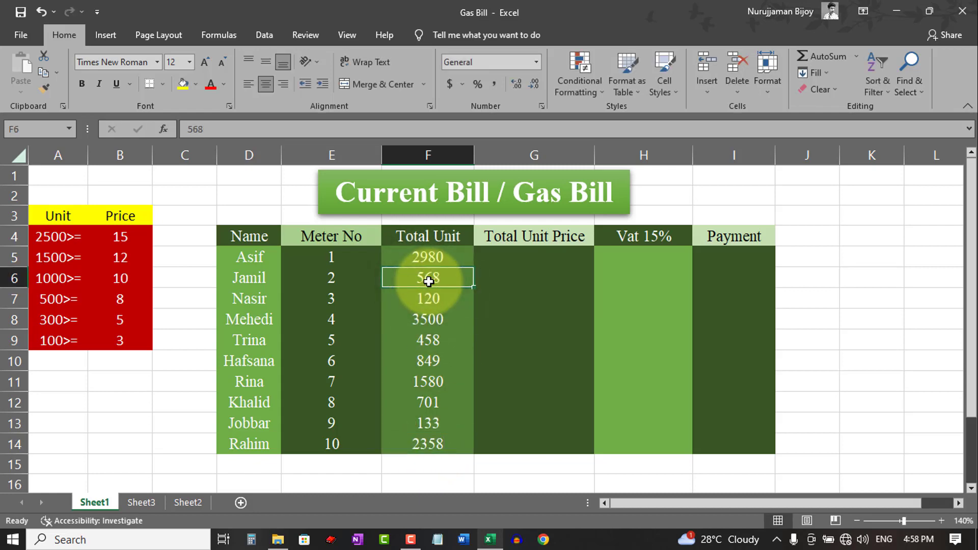
text(1100)
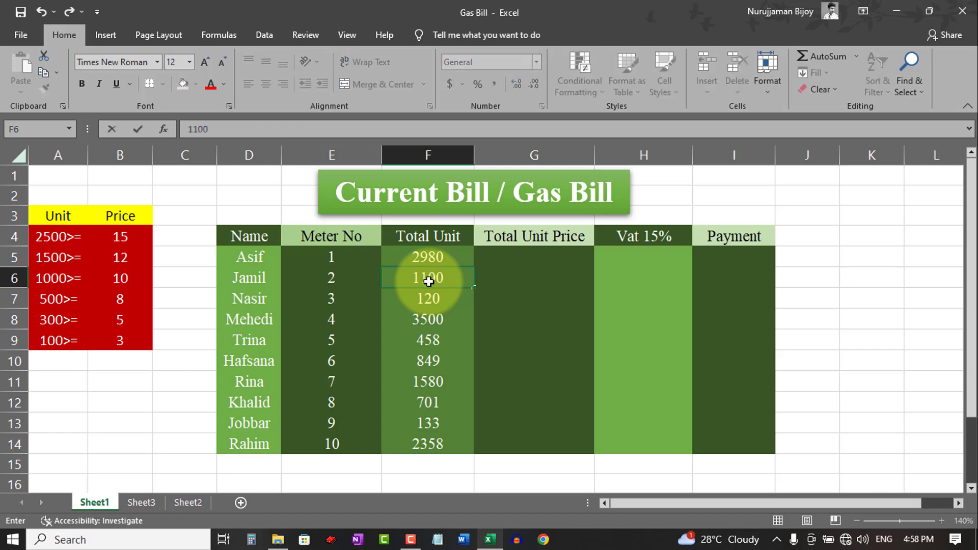
Review the Total Unit values and the Total Unit Price, Vat 15% and Payment columns that need calculating.
click(438, 384)
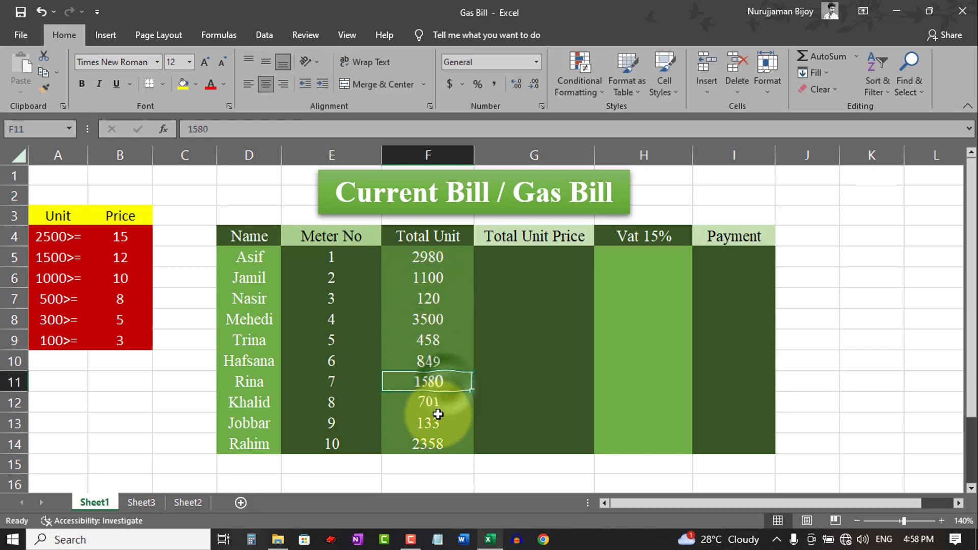
click(425, 256)
click(428, 282)
click(426, 314)
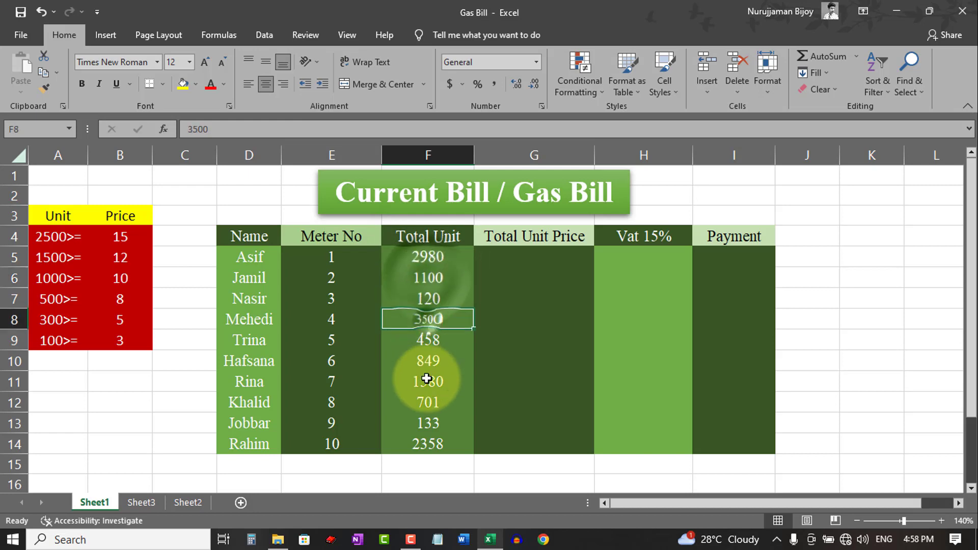
click(428, 382)
click(429, 423)
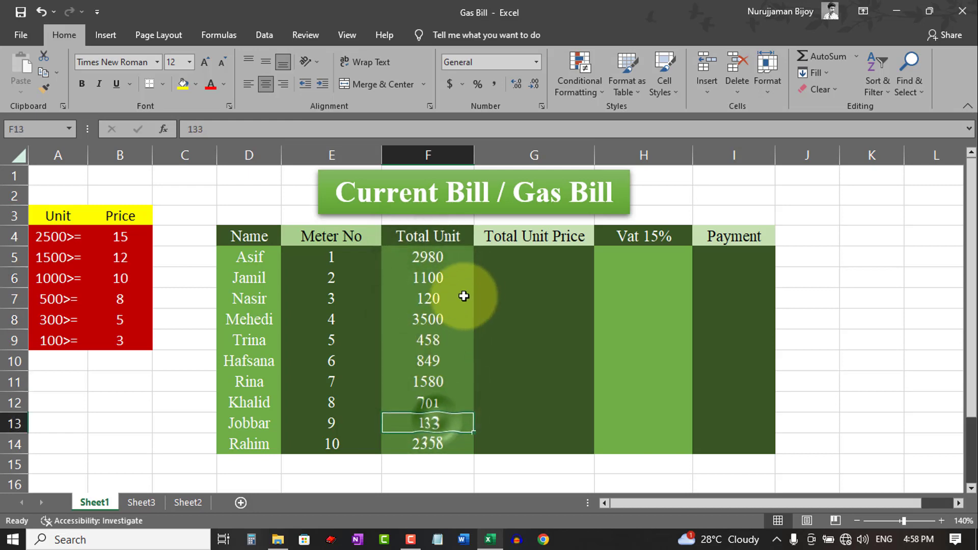
click(526, 257)
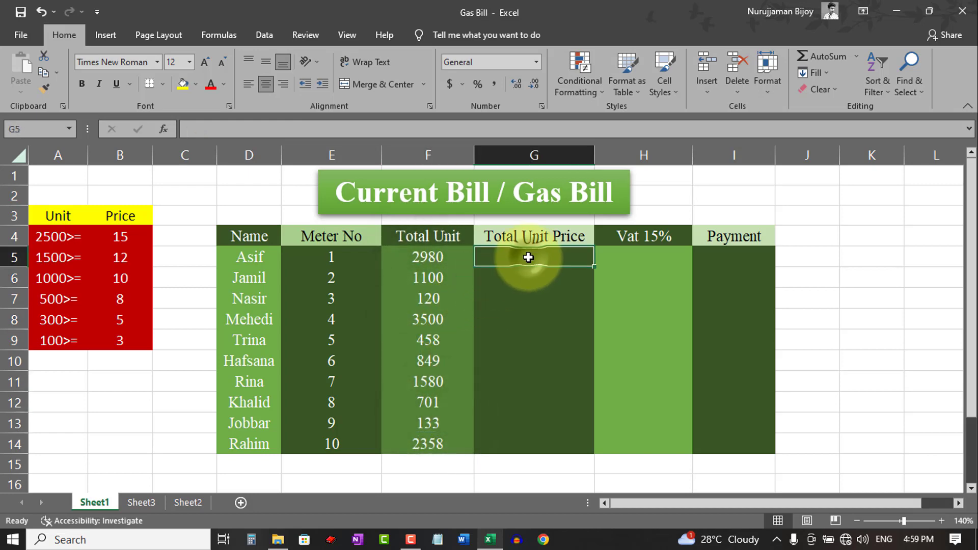
click(425, 257)
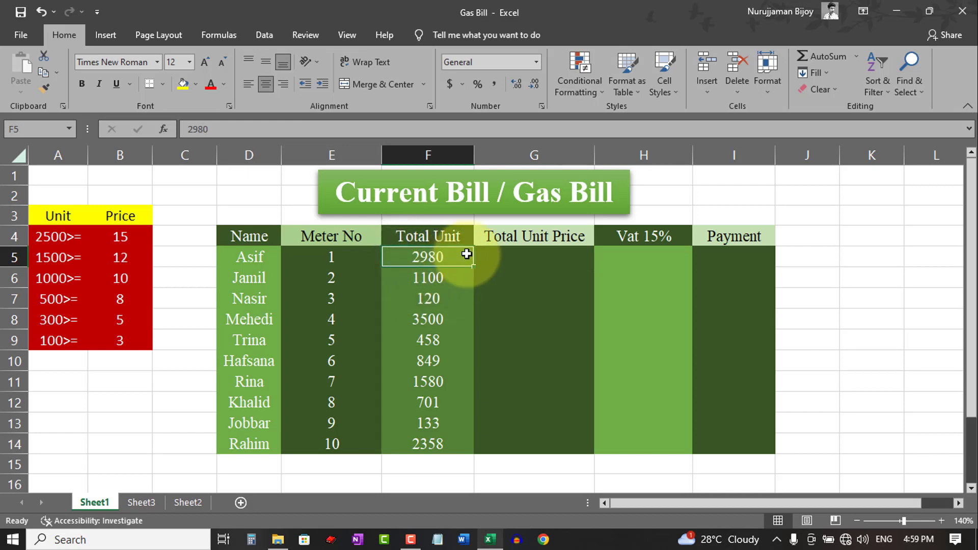
click(507, 255)
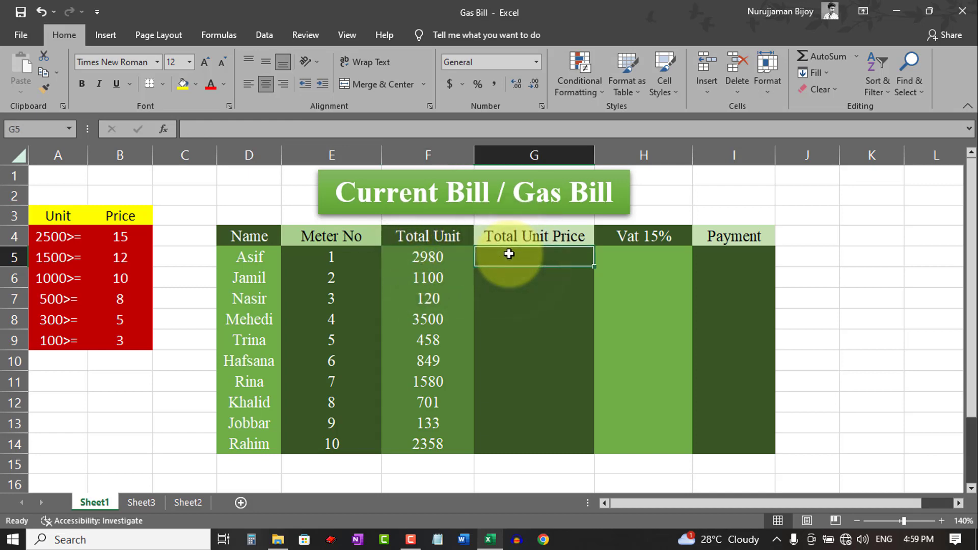
click(633, 261)
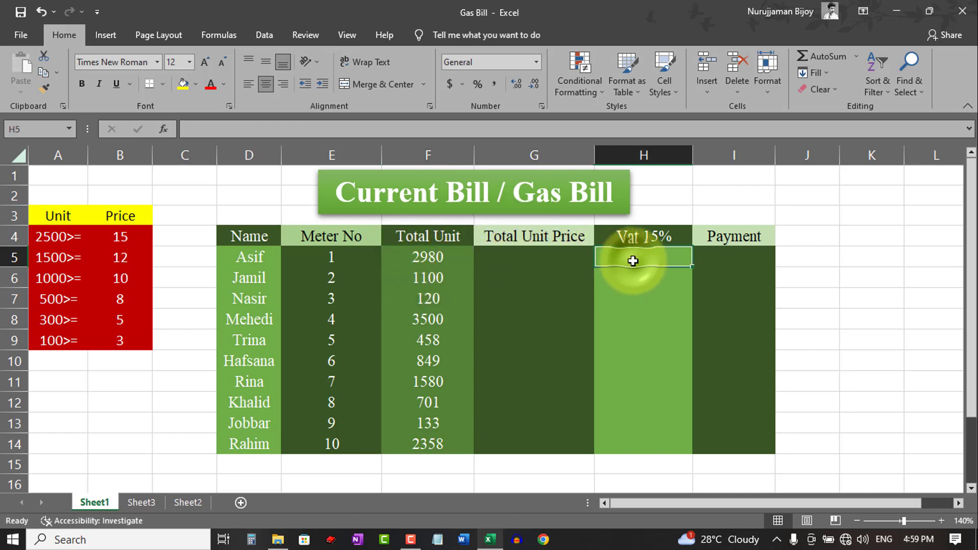
click(728, 262)
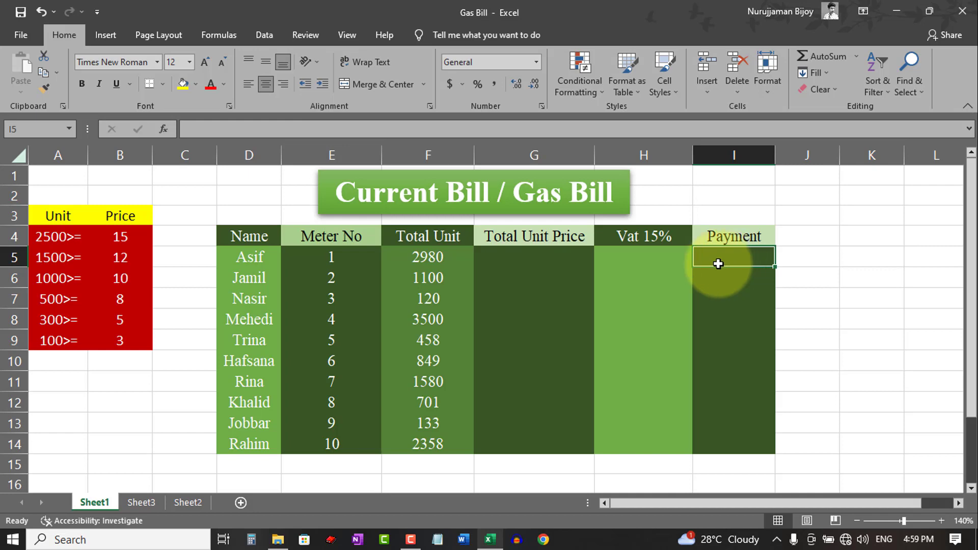
Begin the Total Unit Price formula in G5 with the first tier, =IF(F5>=2500, F5*15, leaving the false branch open.
click(526, 262)
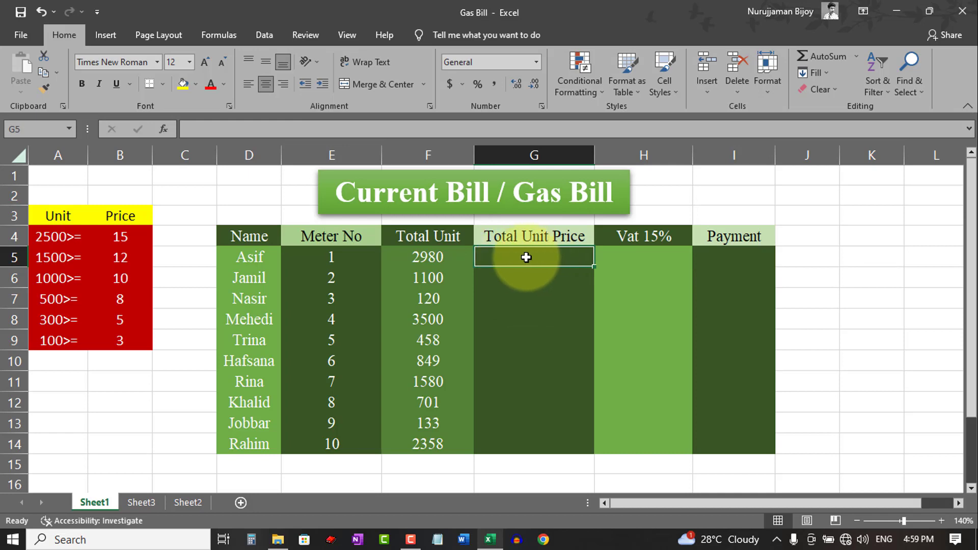
click(424, 133)
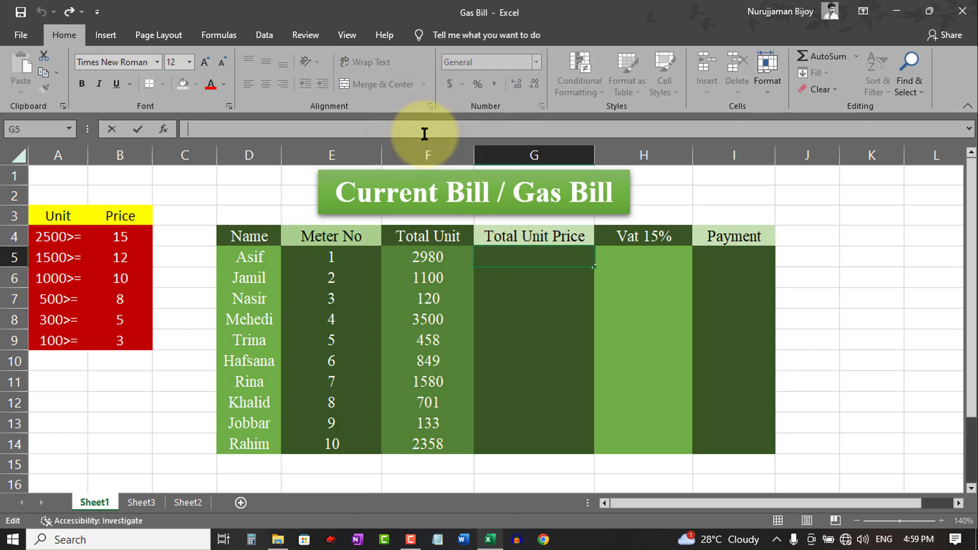
text(=)
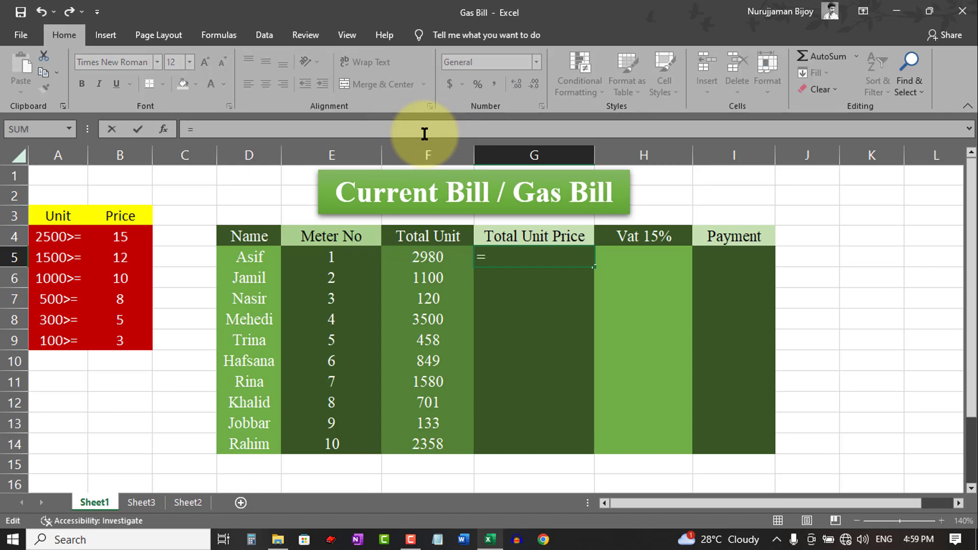
text(IF)
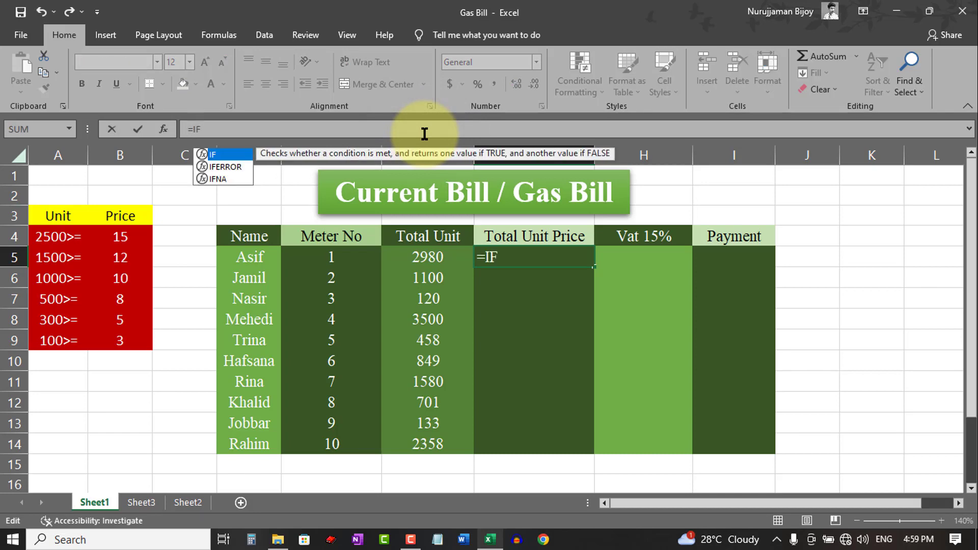
text(()
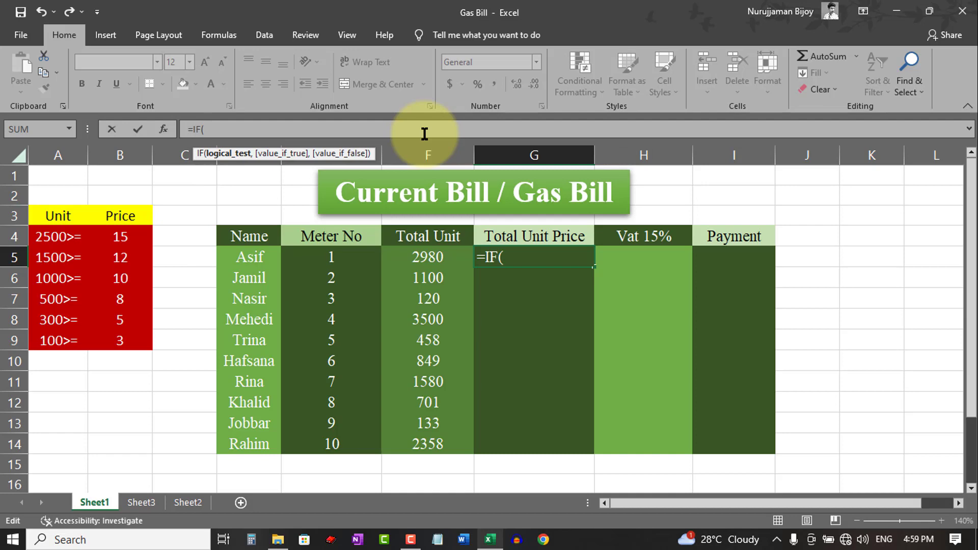
click(432, 259)
click(432, 258)
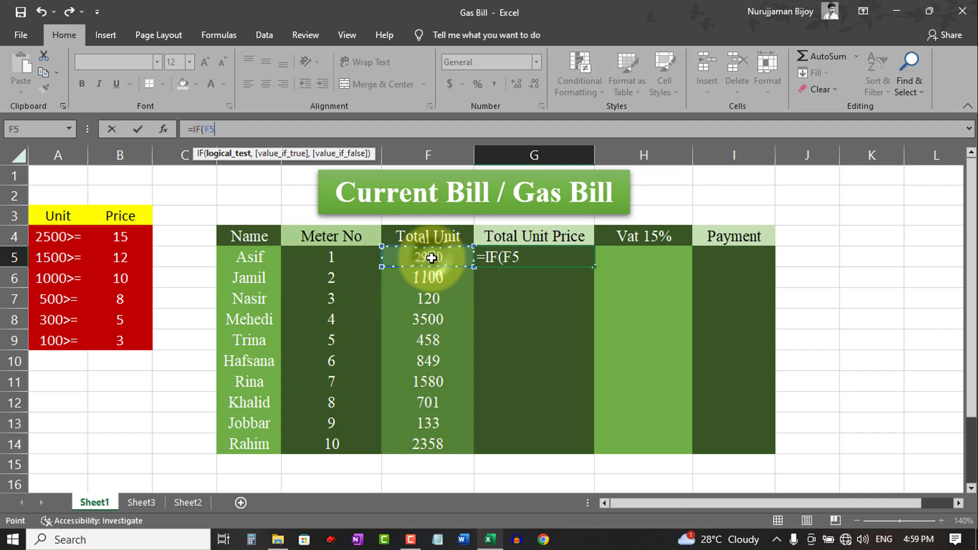
click(226, 132)
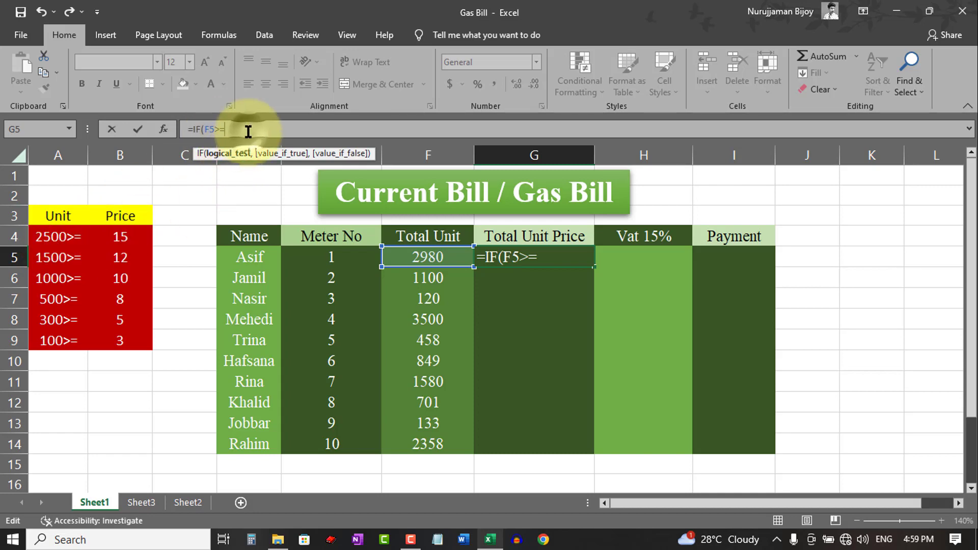
text(2500)
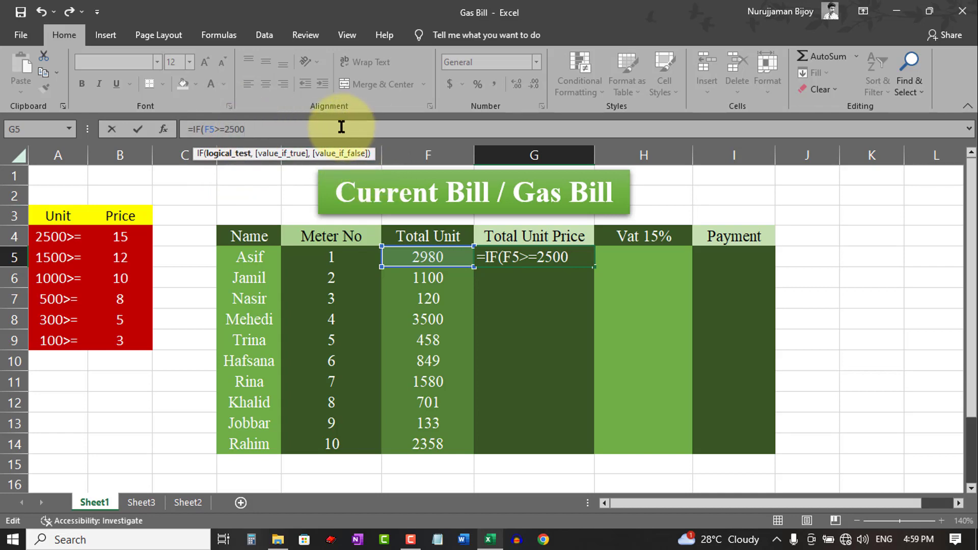
text(,)
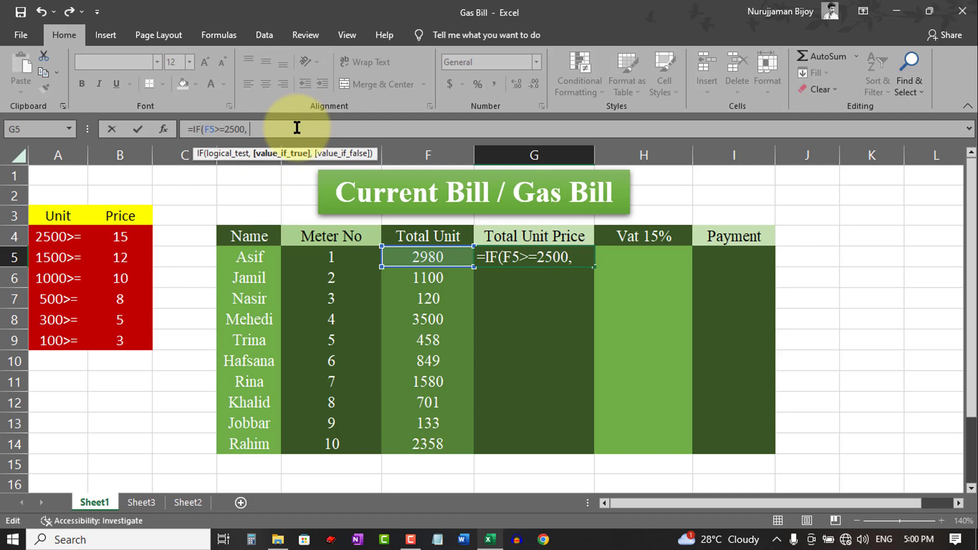
text(F5*15)
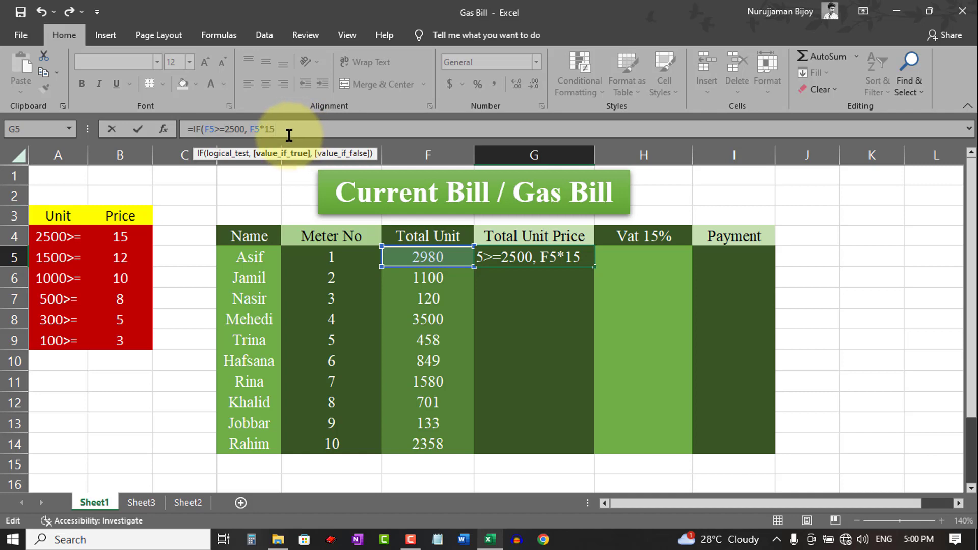
text(,)
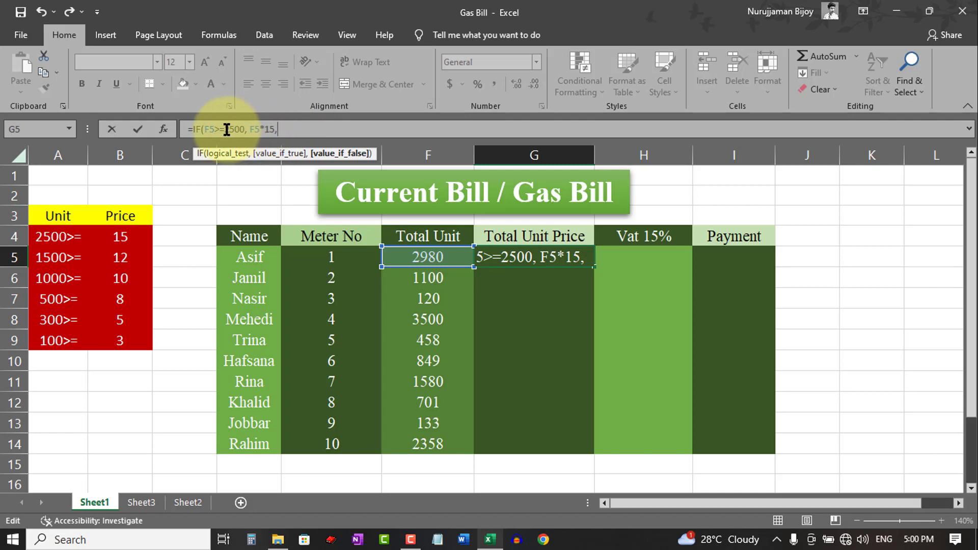
Copy the IF(F5>= fragment of the G5 formula and paste it at the end as the start of the nested condition.
drag(228, 129, 211, 129)
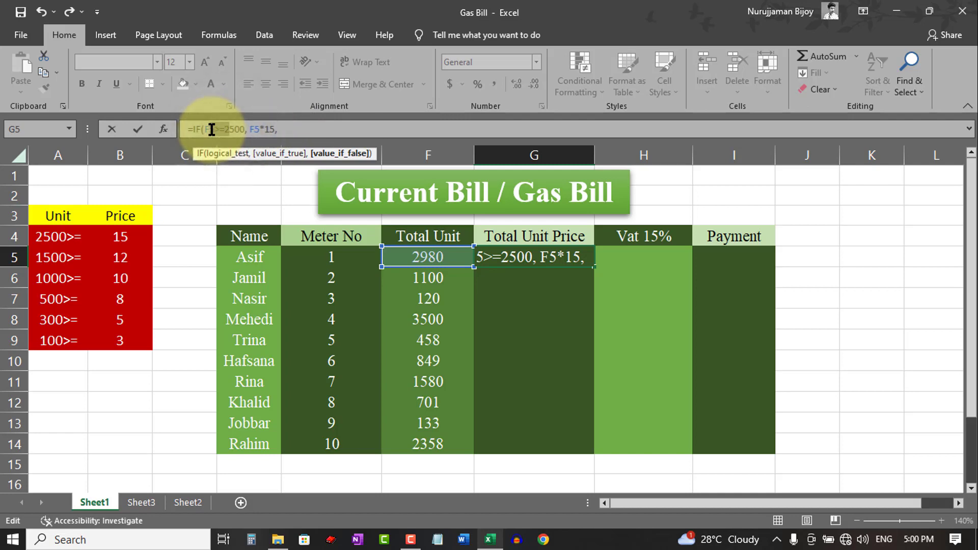
click(224, 129)
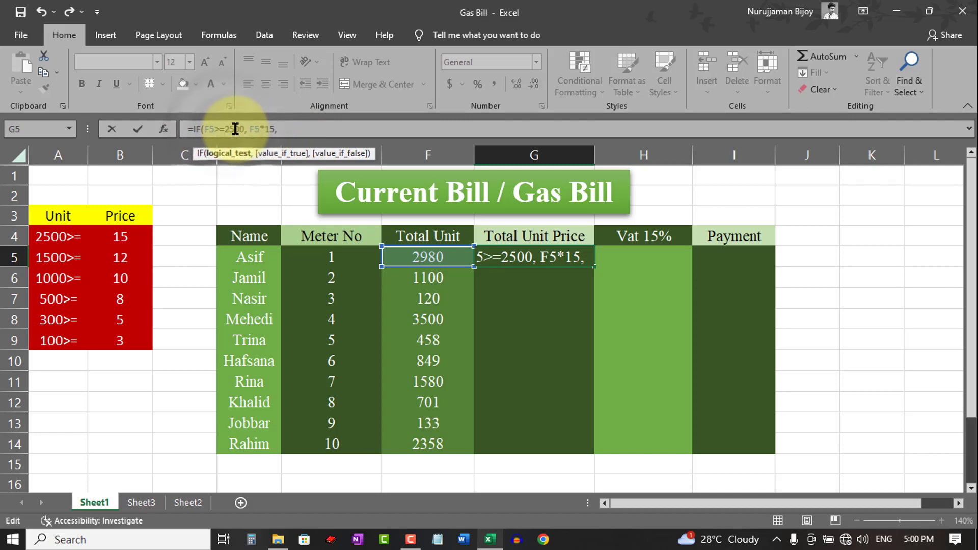
key(shift+Left)
key(shift+Left)
key(shift+Left)
key(shift+Left)
key(ctrl+c)
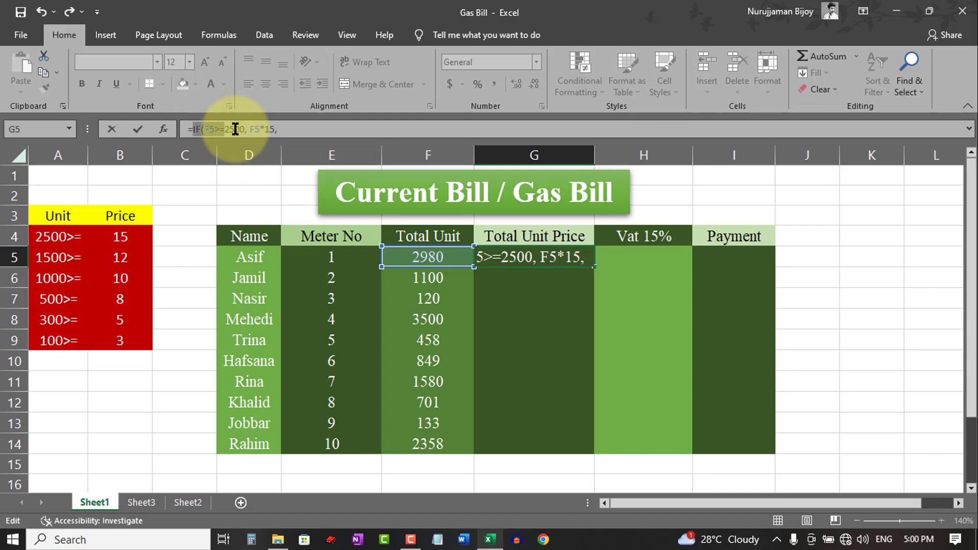
key(End)
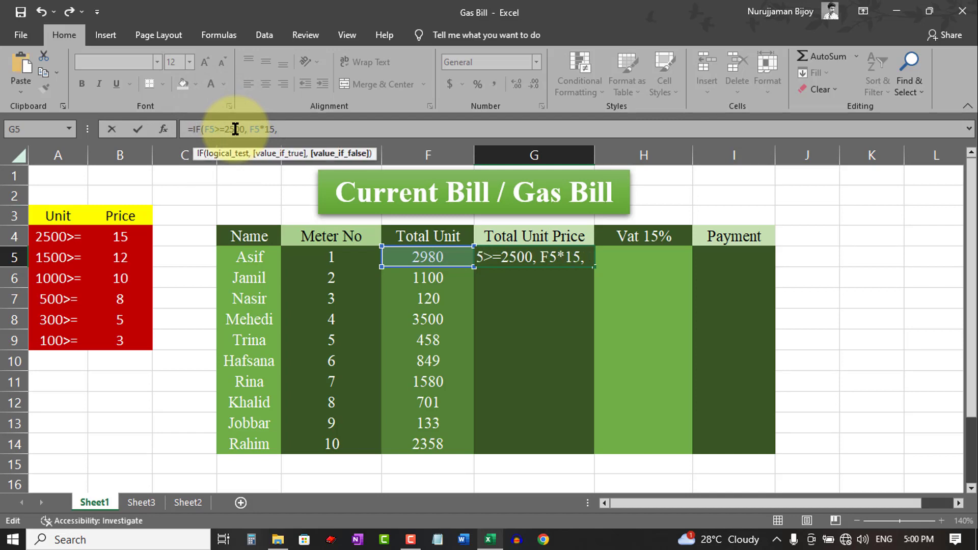
key(ctrl+v)
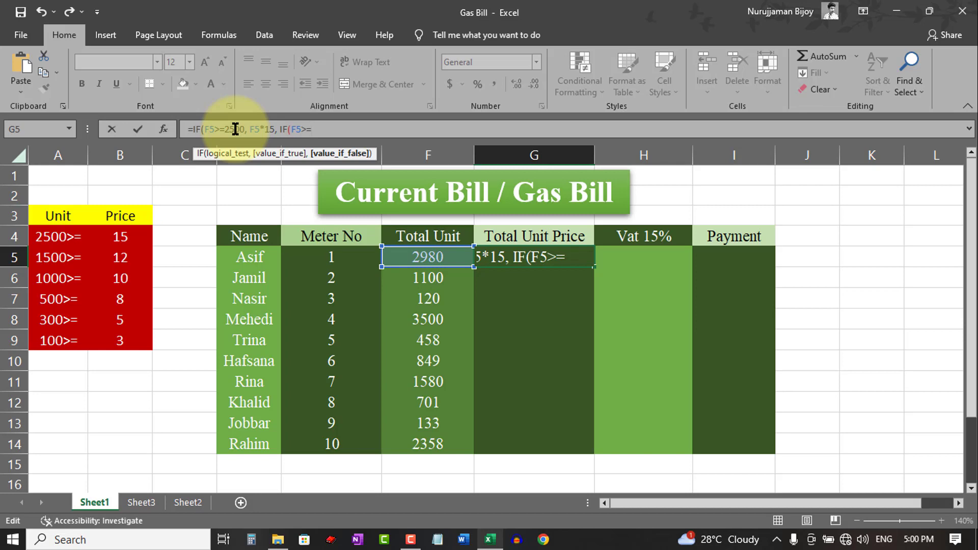
Complete the second tier in the G5 formula as 1500, F5*12, and open another nested IF(F5>=.
text(1500)
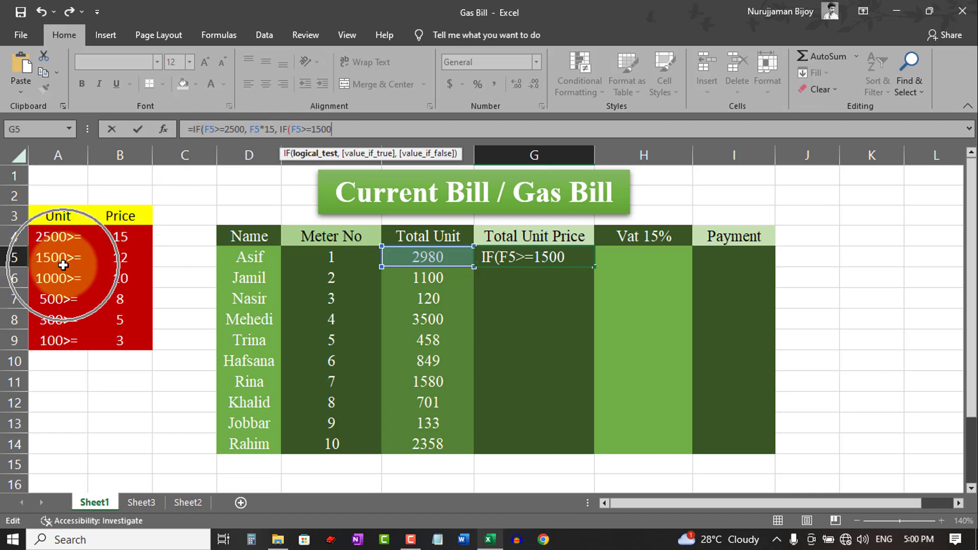
click(373, 130)
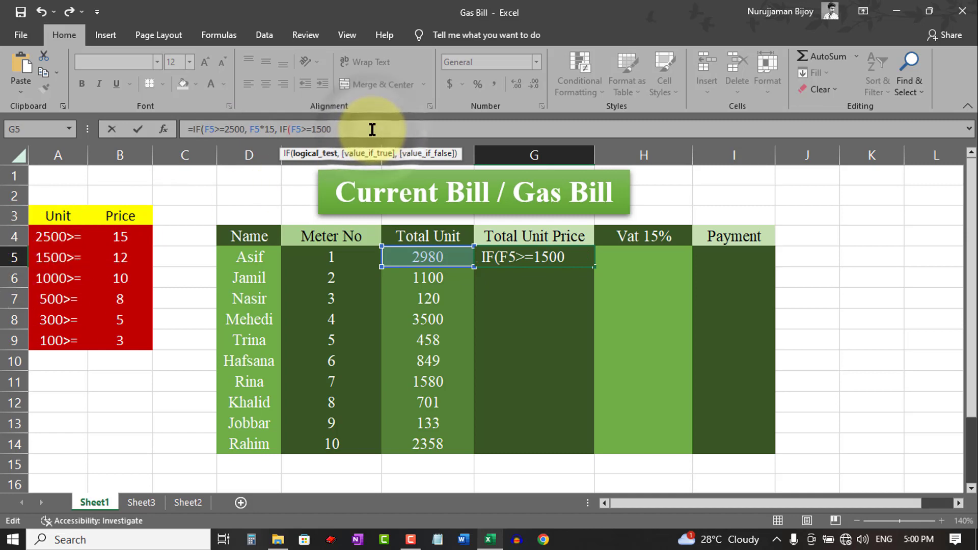
text(, F5)
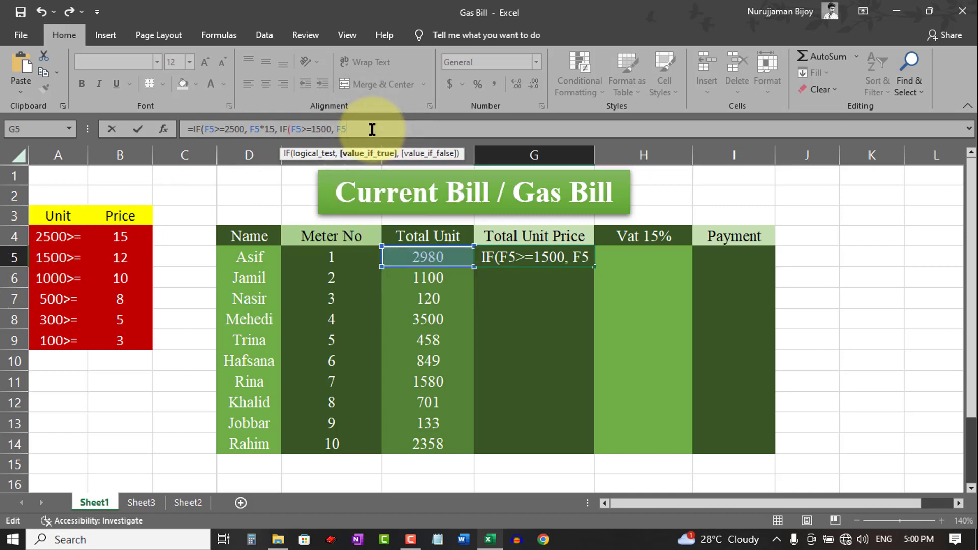
text(*)
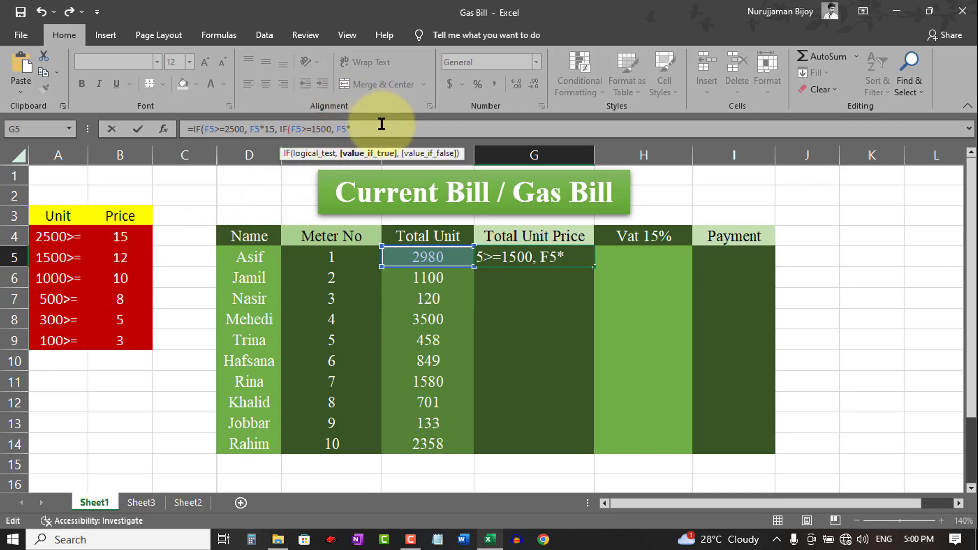
text(12, IF(F5>=)
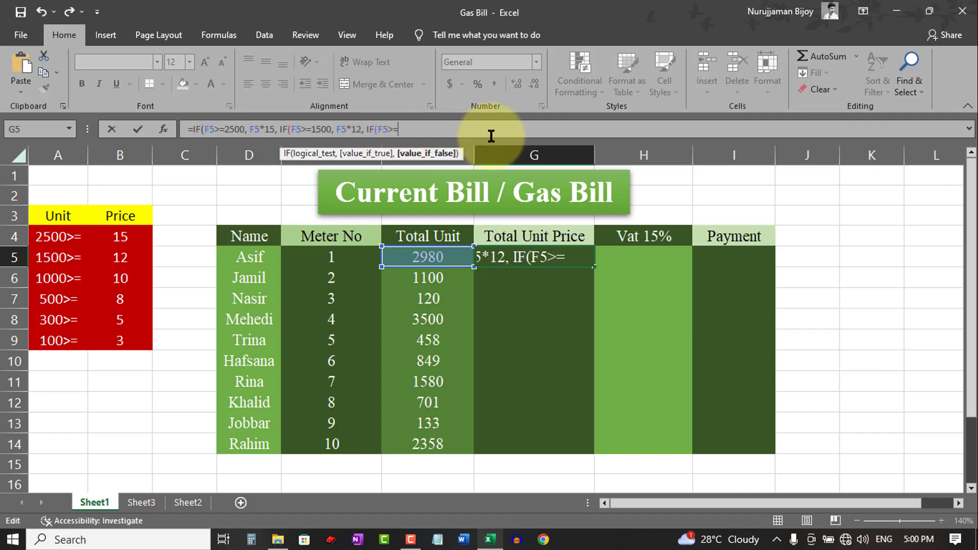
Add the tiers 1000, F5*10 and IF(F5>=500, F5*8 to the G5 formula, followed by another IF(F5>=.
text(100)
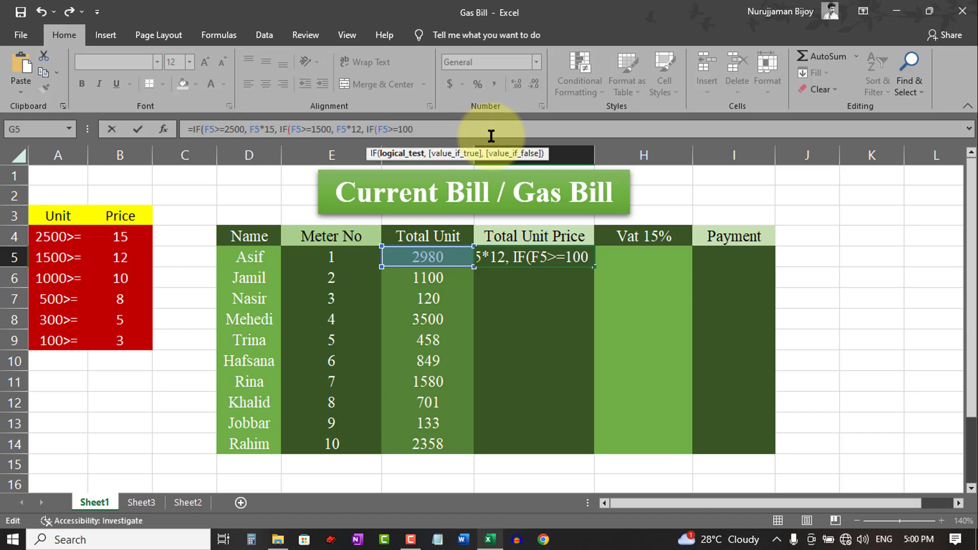
text(0, F)
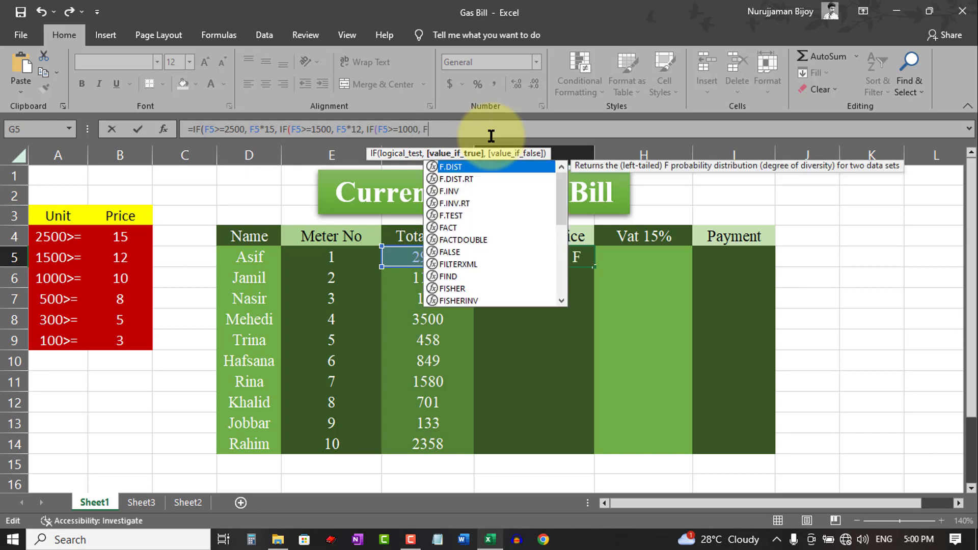
text(5*10, IF(F5>=)
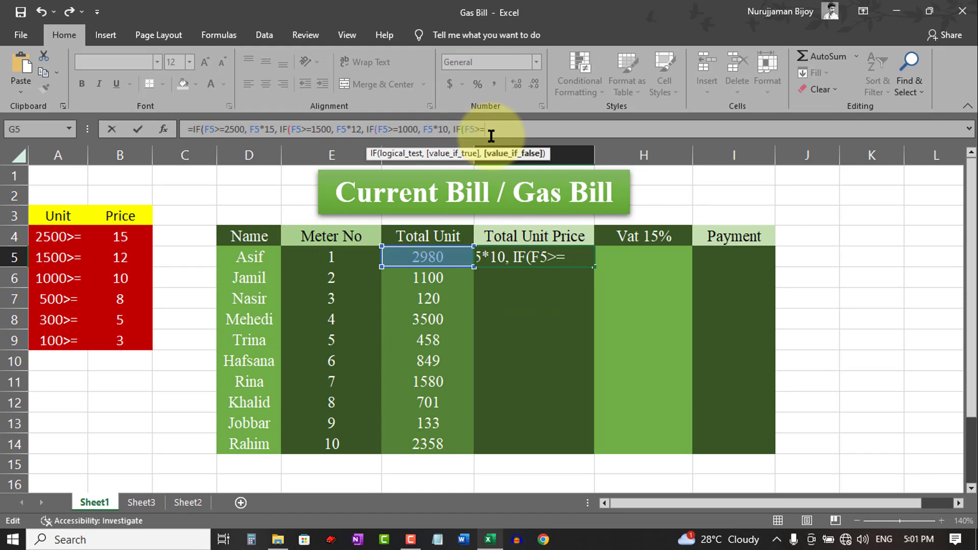
text(500)
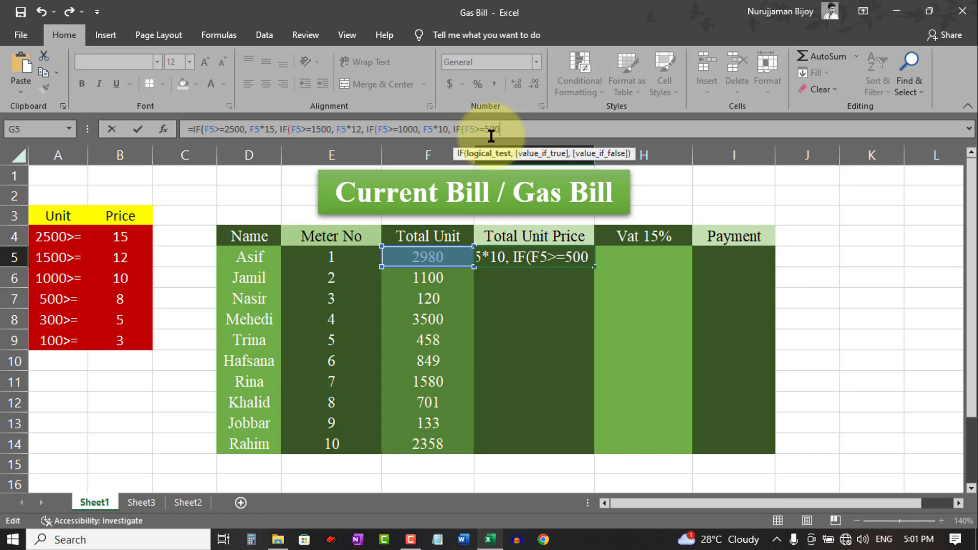
text(, F5*8, IF(F5>=)
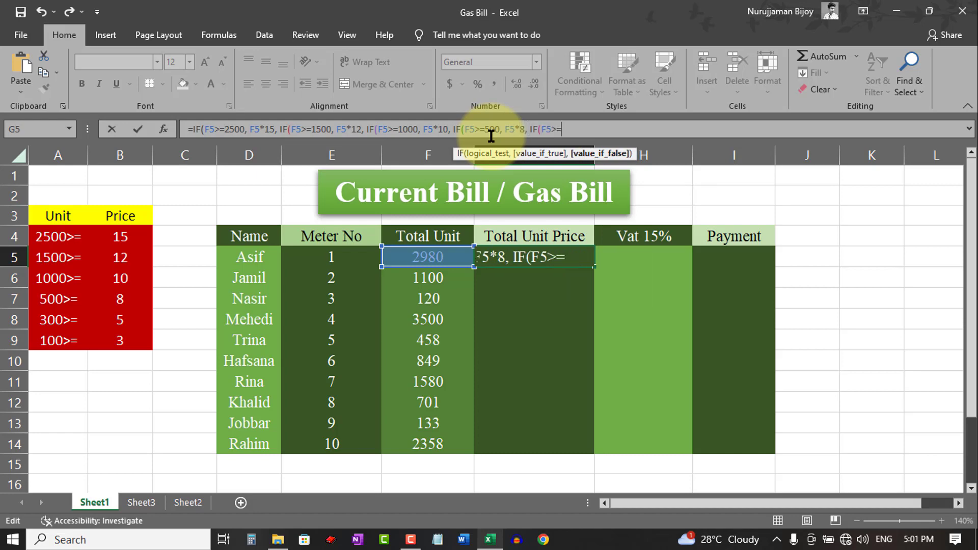
Finish the G5 formula with the tiers 300, F5*5 and IF(F5>=100, F5*3, close all six parentheses and enter it.
text(300,)
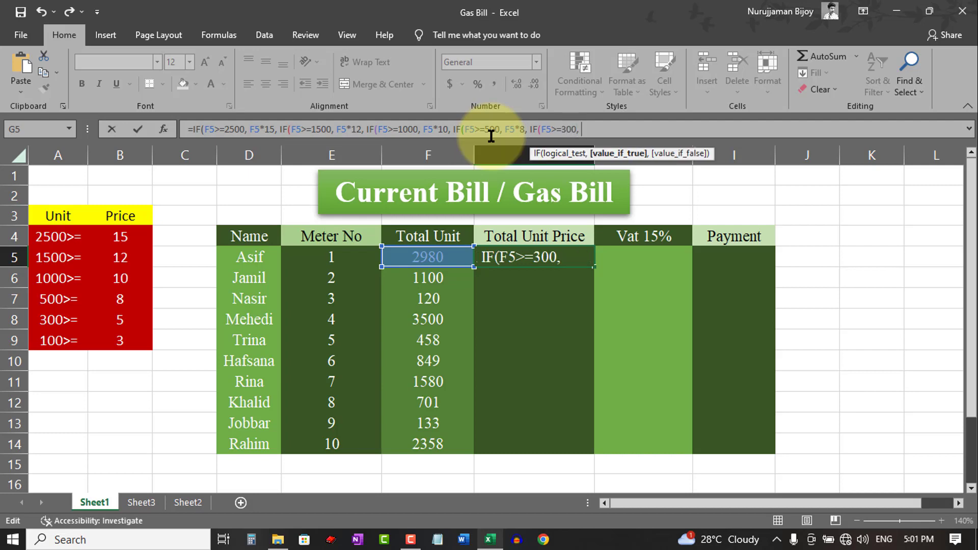
text(F5*5, IF(F5>=)
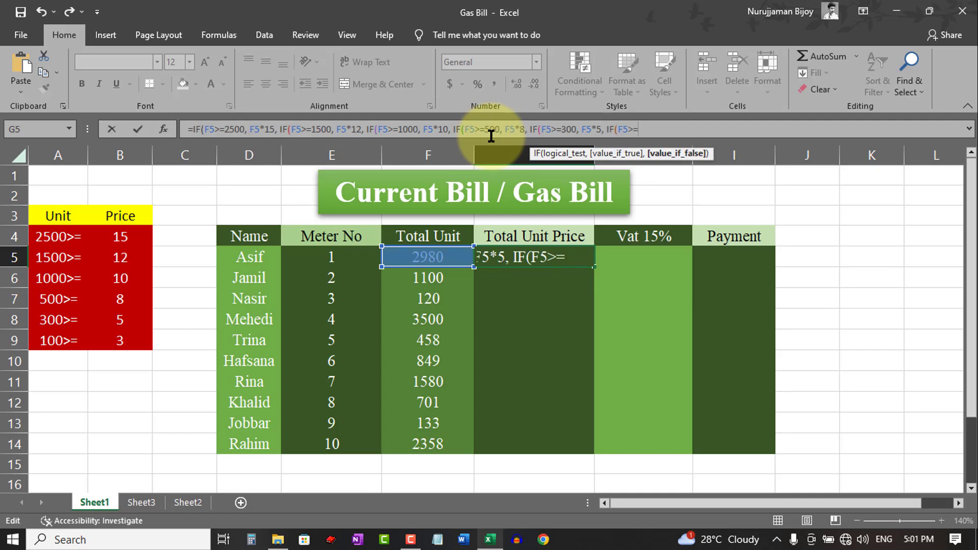
text(100)
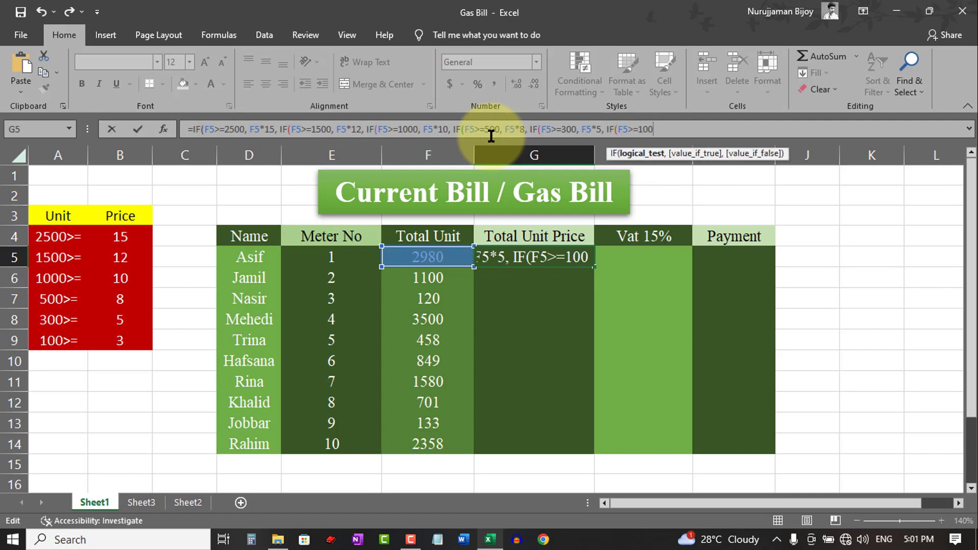
text(, F5*3)
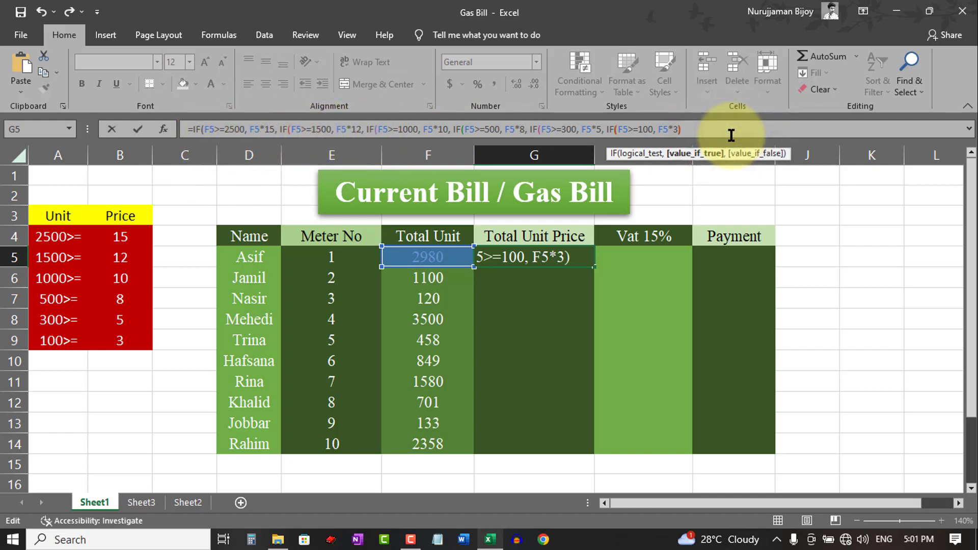
text())))
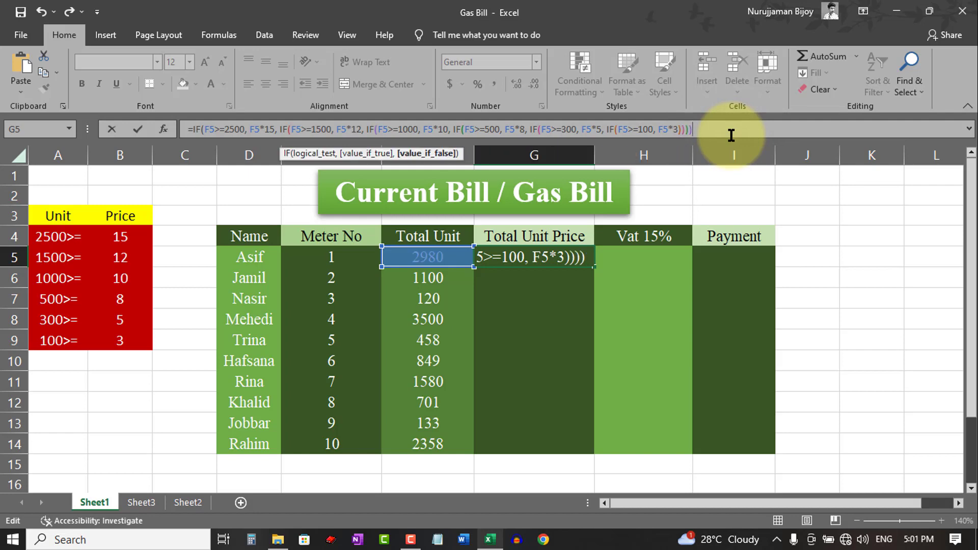
text())
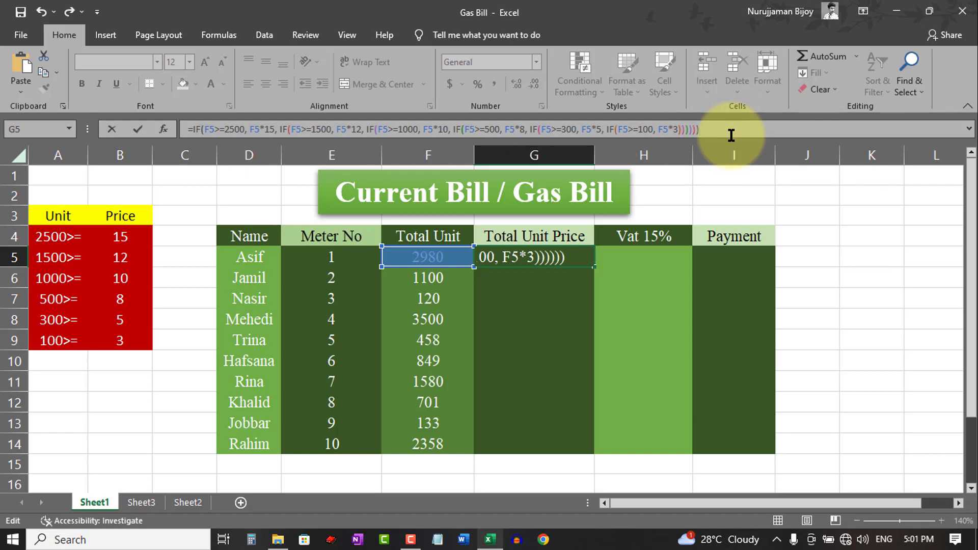
key(Return)
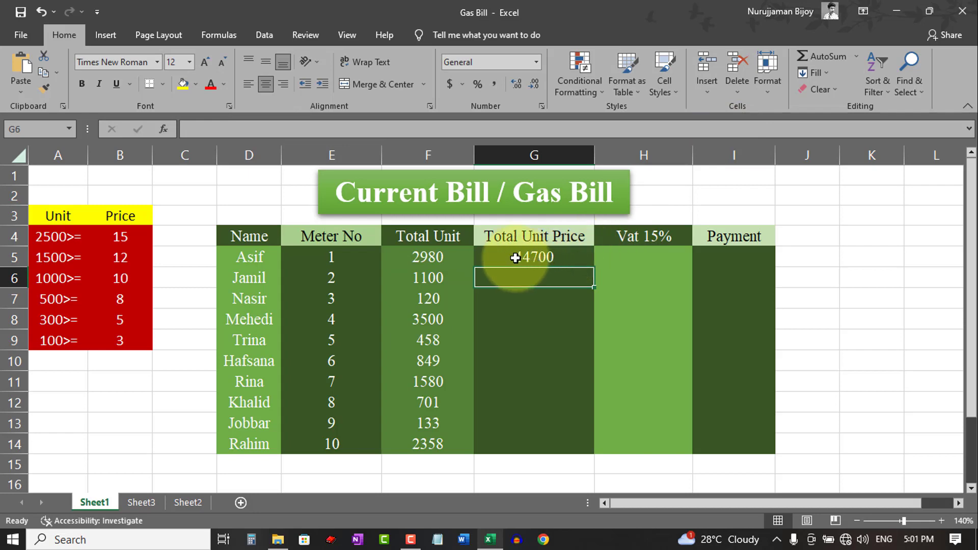
Check the Total Unit Price formula and its result for meter 1 in G5.
click(516, 258)
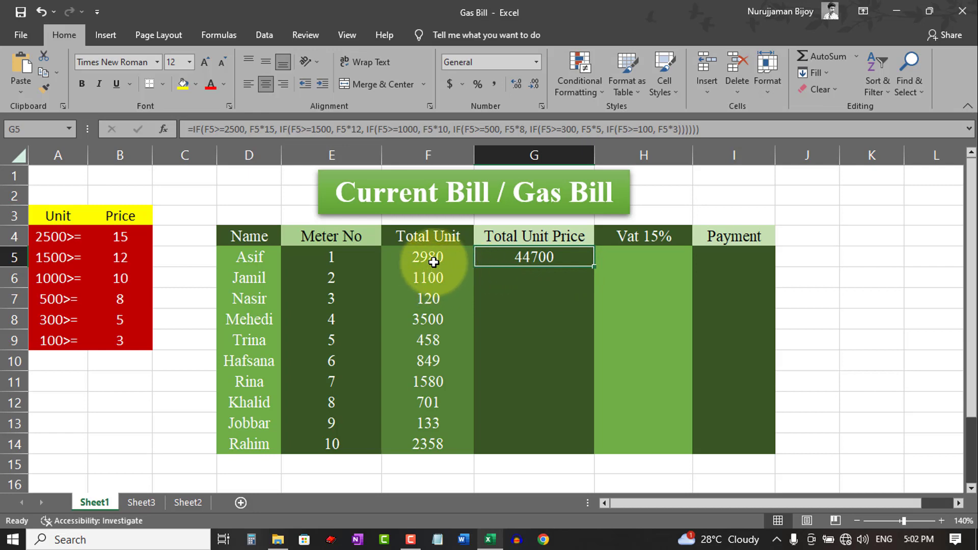
click(554, 280)
click(539, 257)
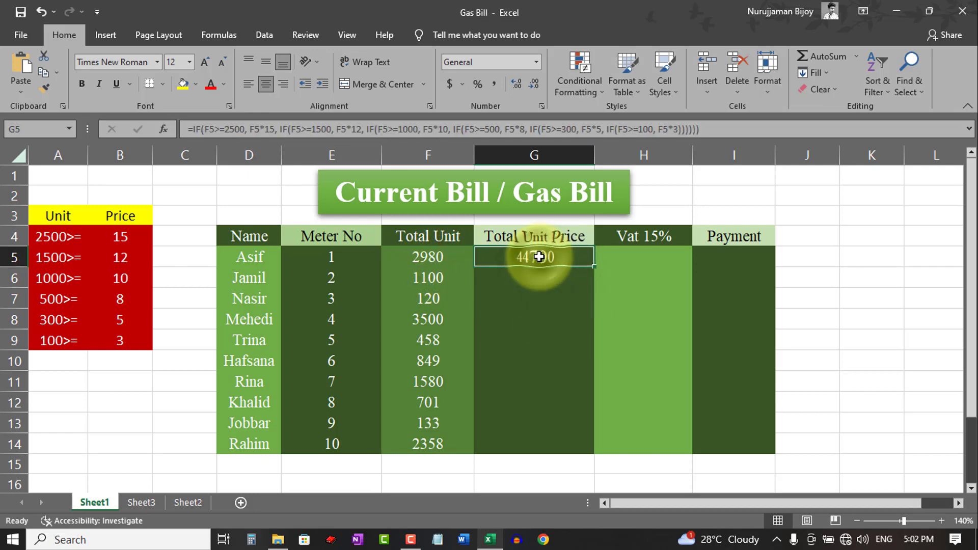
Fill the Total Unit Price formula from G5 down through G14 for all ten meters.
click(445, 259)
click(524, 257)
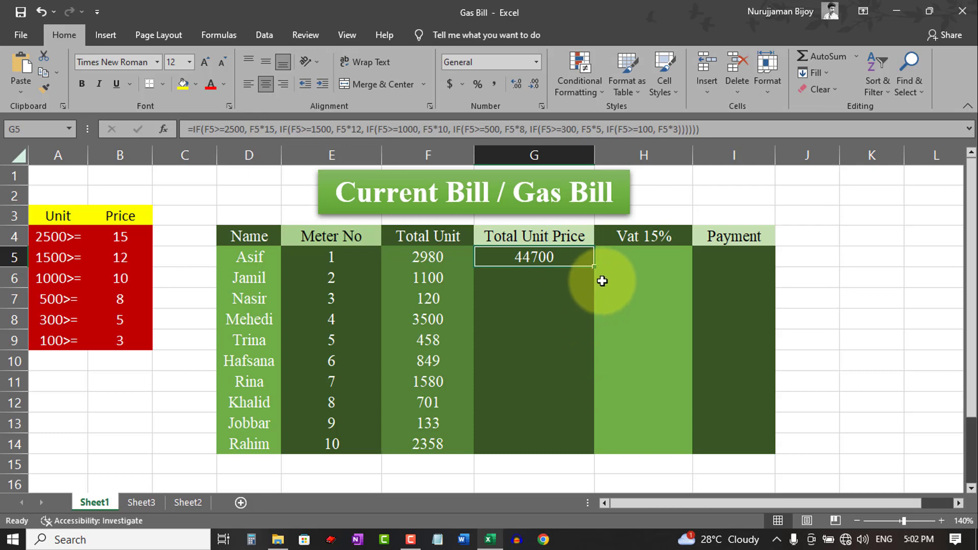
drag(595, 266, 609, 453)
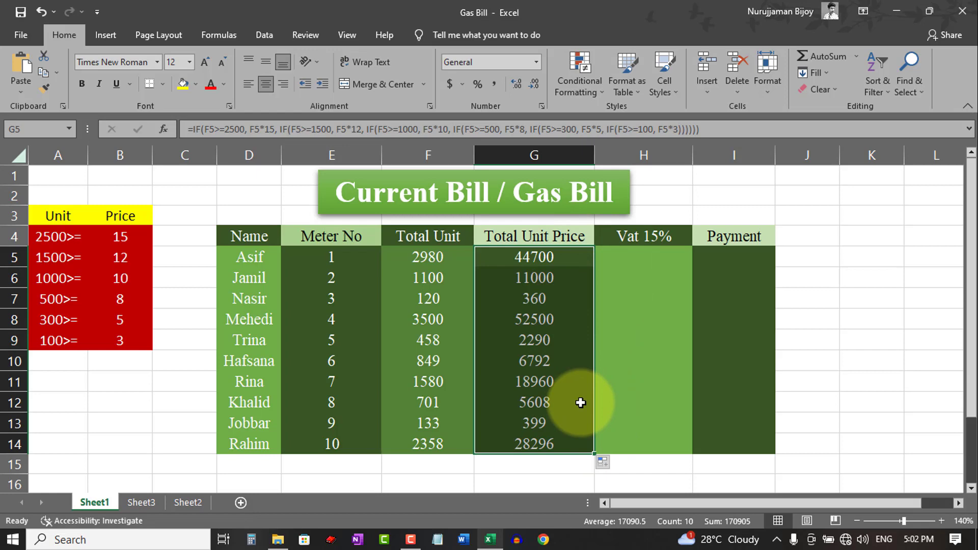
click(543, 298)
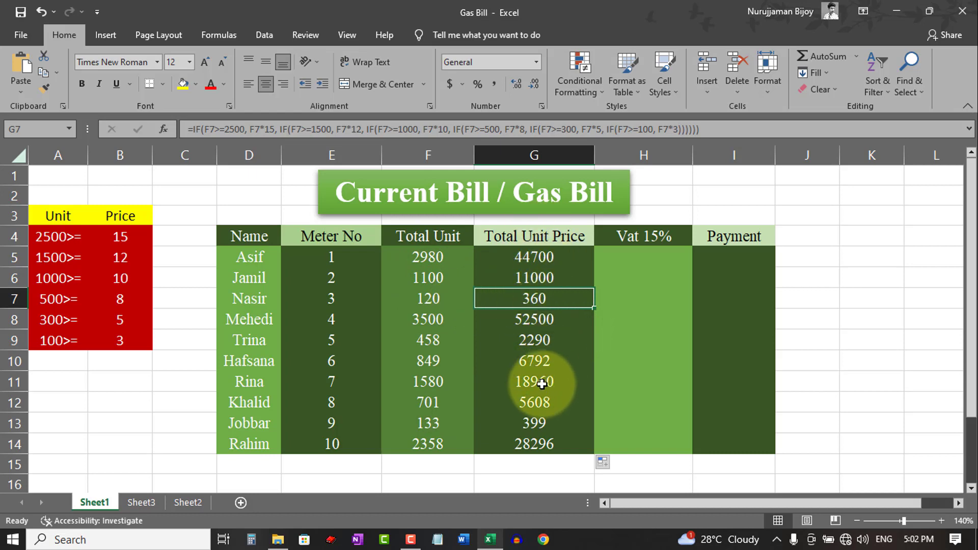
Enter the formula =G5*15% in H5 to calculate the VAT for meter 1.
click(644, 256)
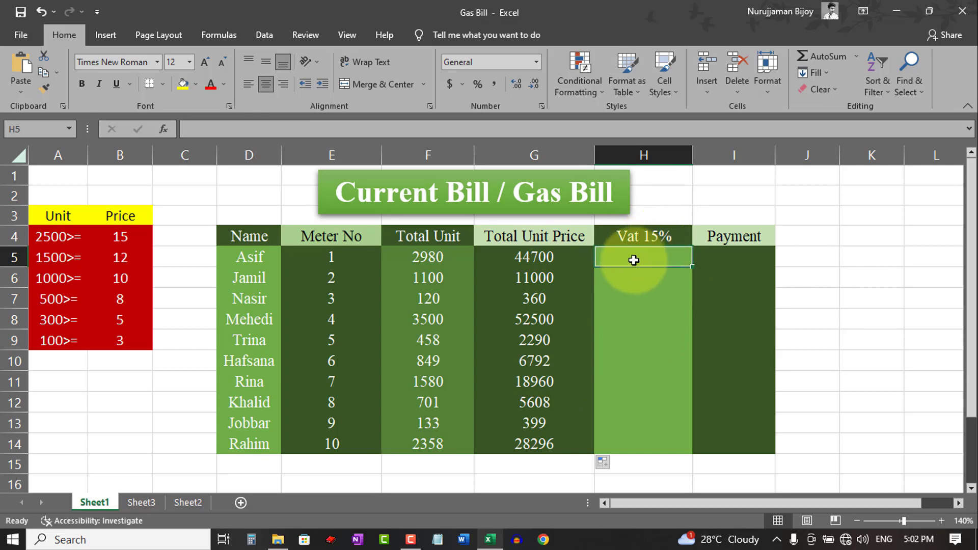
click(467, 134)
text(=)
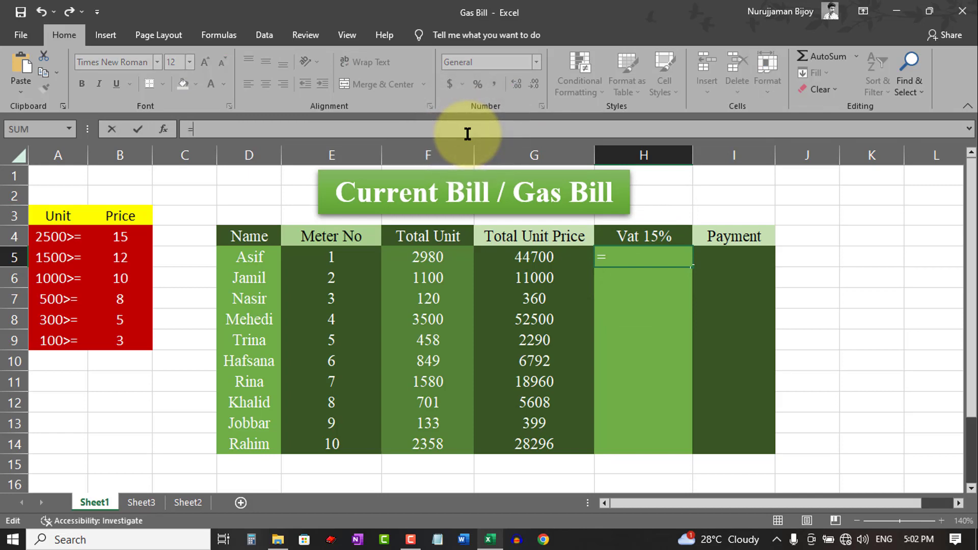
click(535, 262)
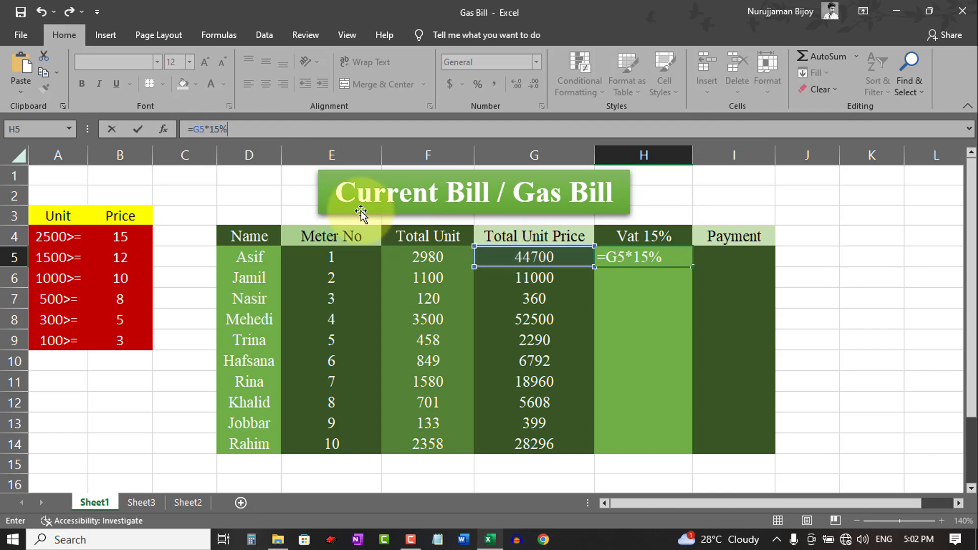
click(225, 131)
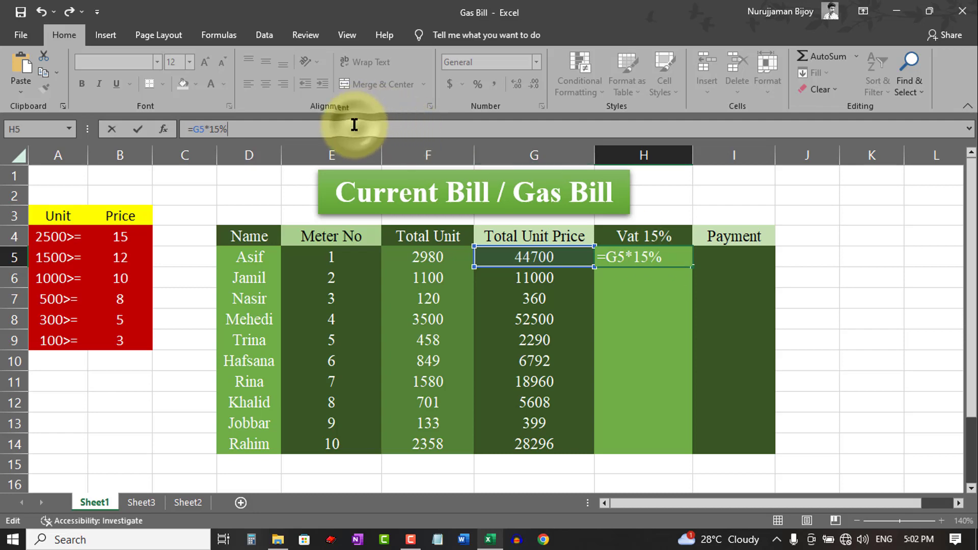
key(Return)
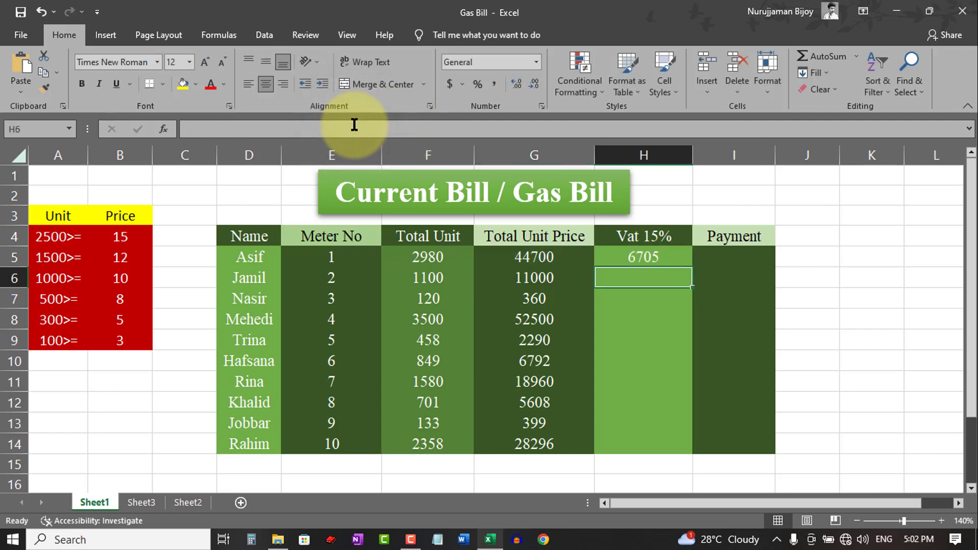
Fill the Vat 15% formula from H5 down through H14 and spot-check the copied cells.
click(649, 260)
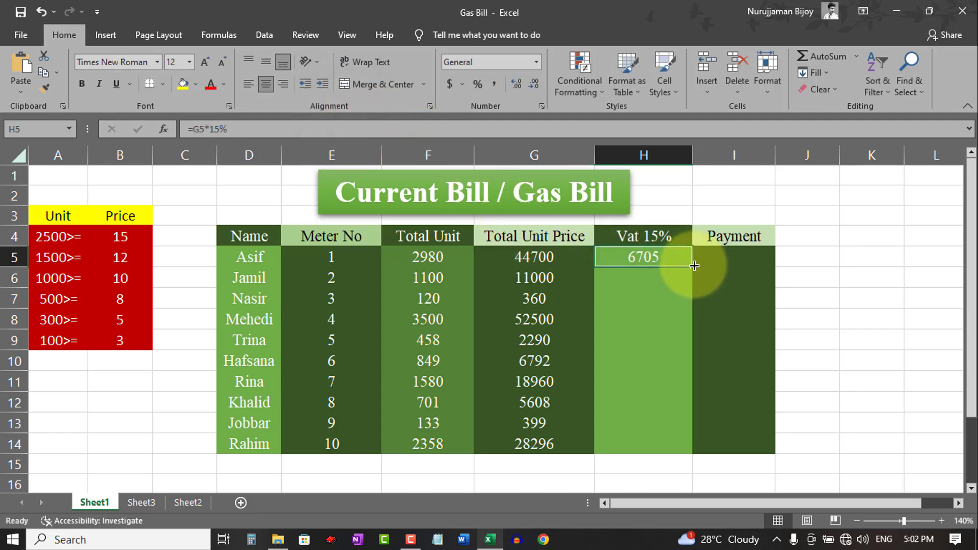
drag(692, 266, 689, 450)
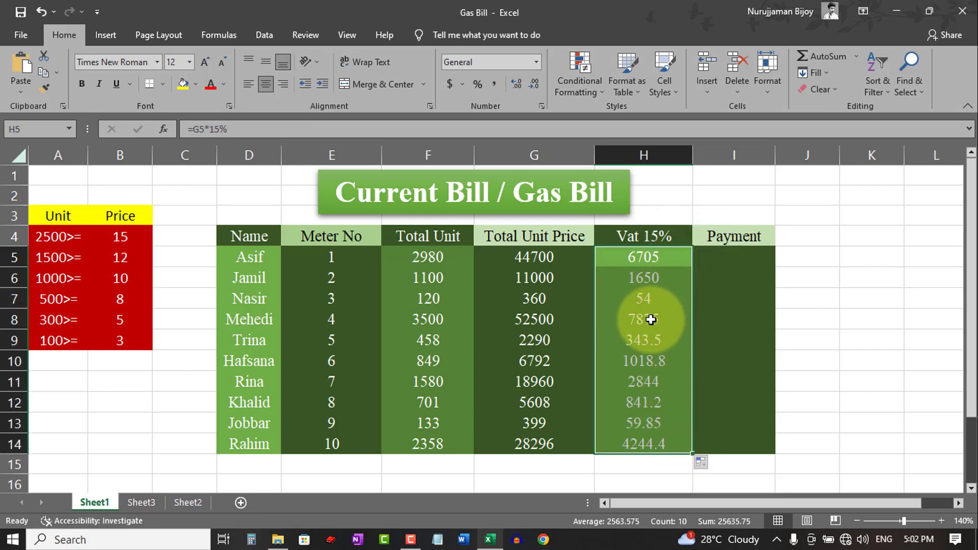
click(647, 352)
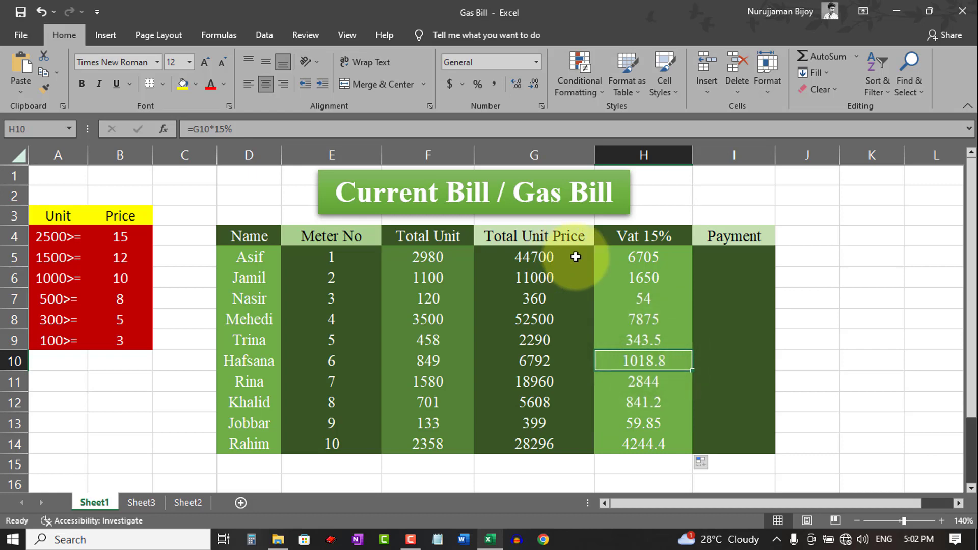
click(533, 299)
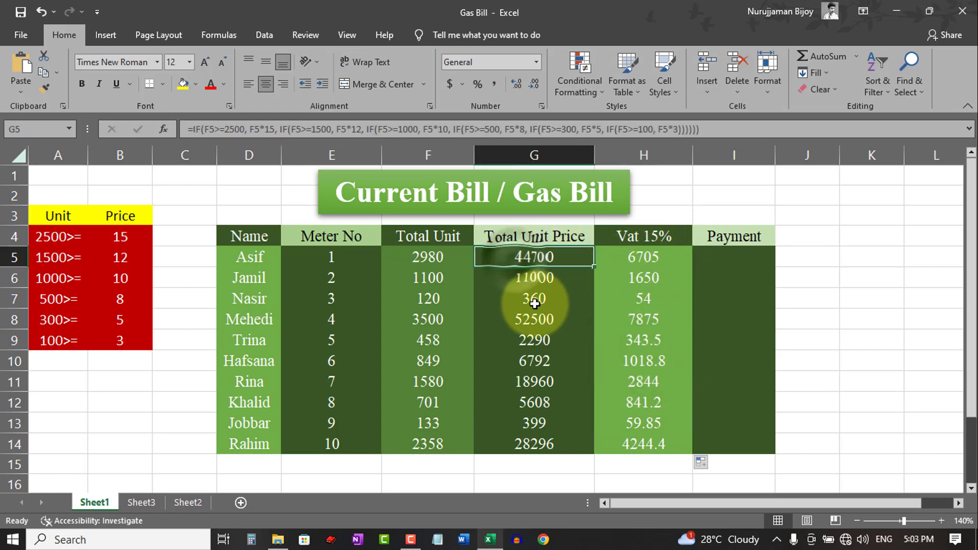
click(643, 299)
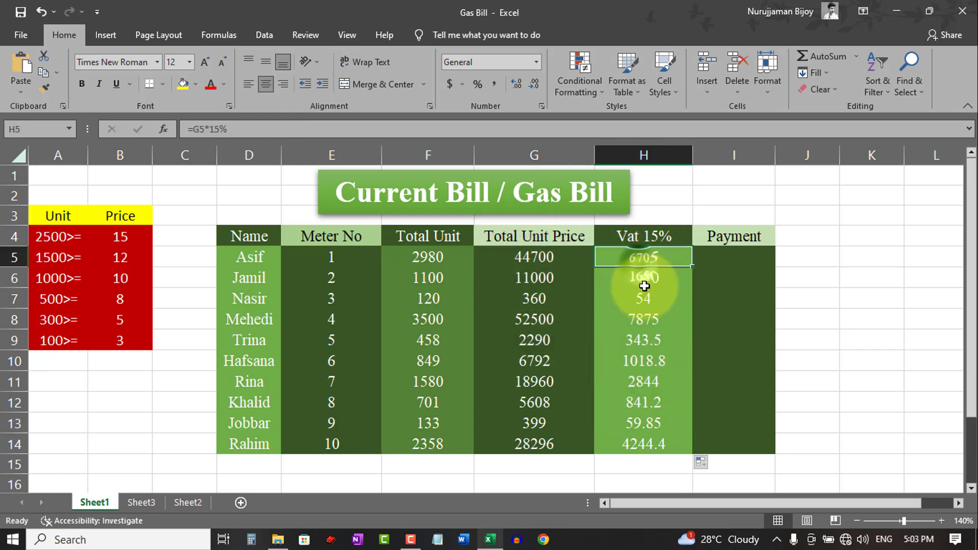
click(672, 422)
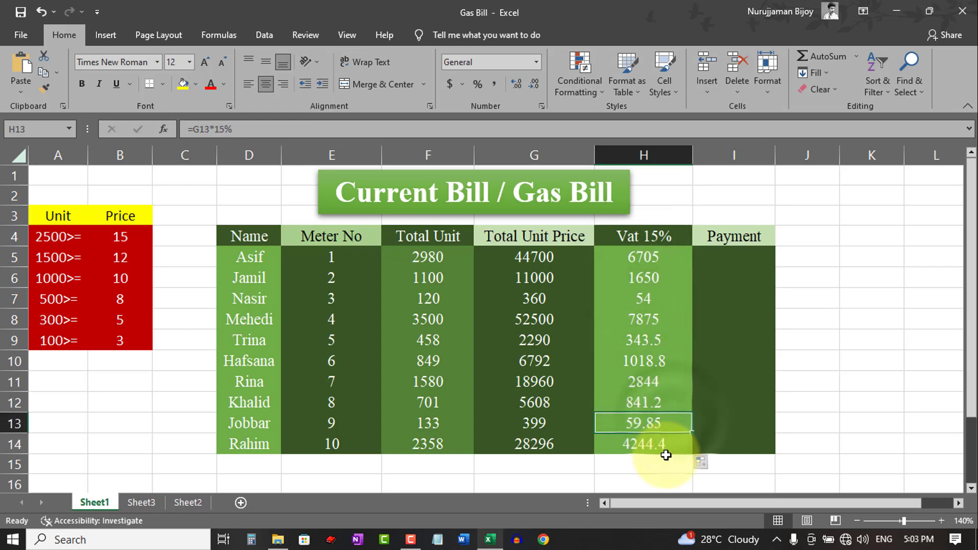
click(673, 362)
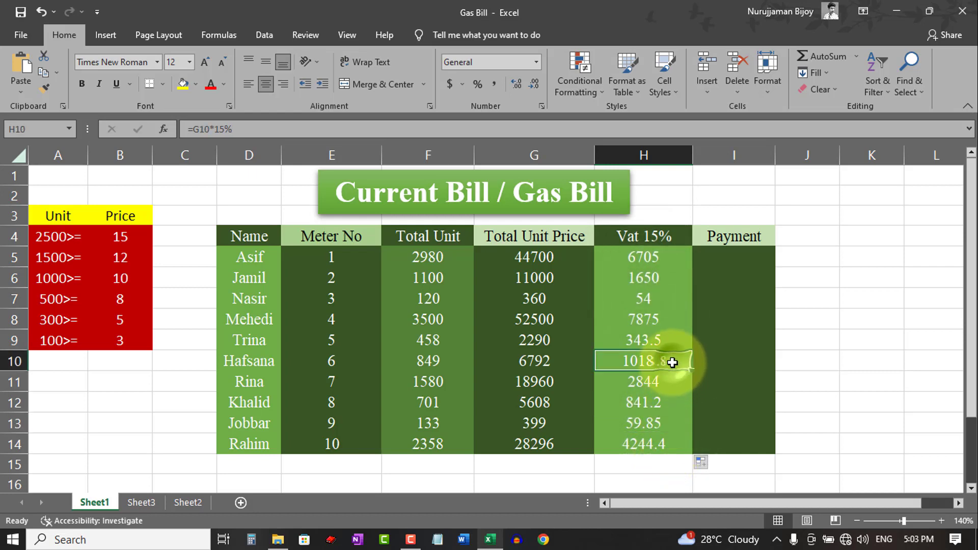
Enter the formula =G5+H5 in I5 to add the unit price and VAT as meter 1's payment.
click(723, 256)
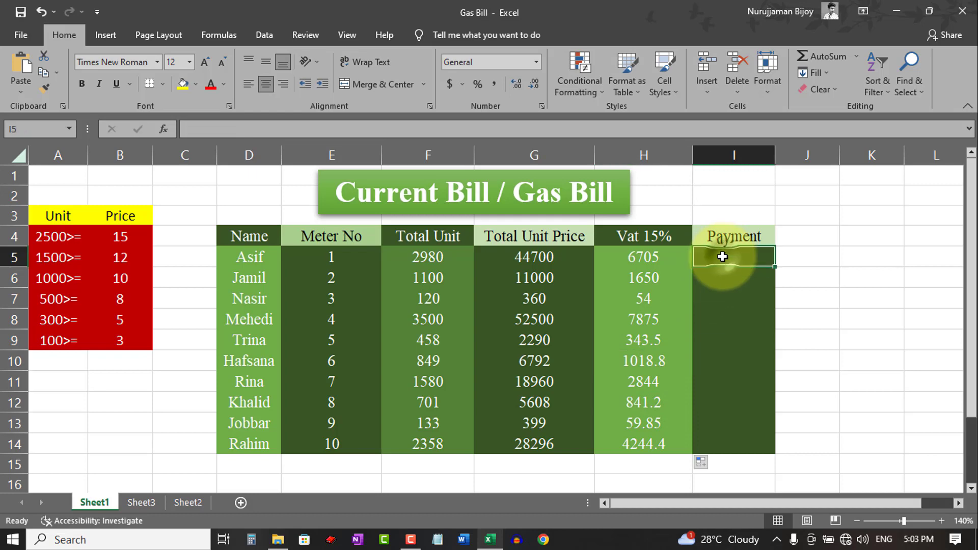
click(522, 258)
click(627, 255)
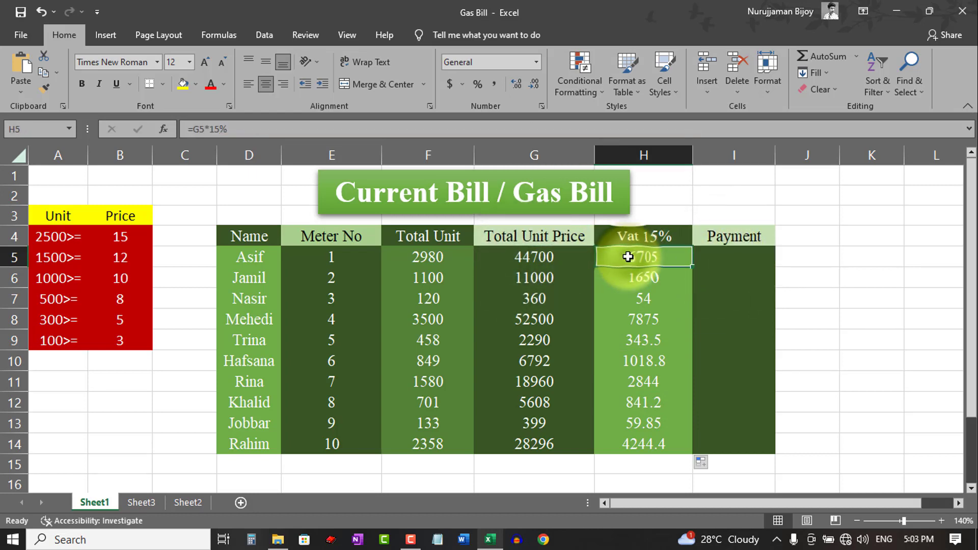
click(730, 257)
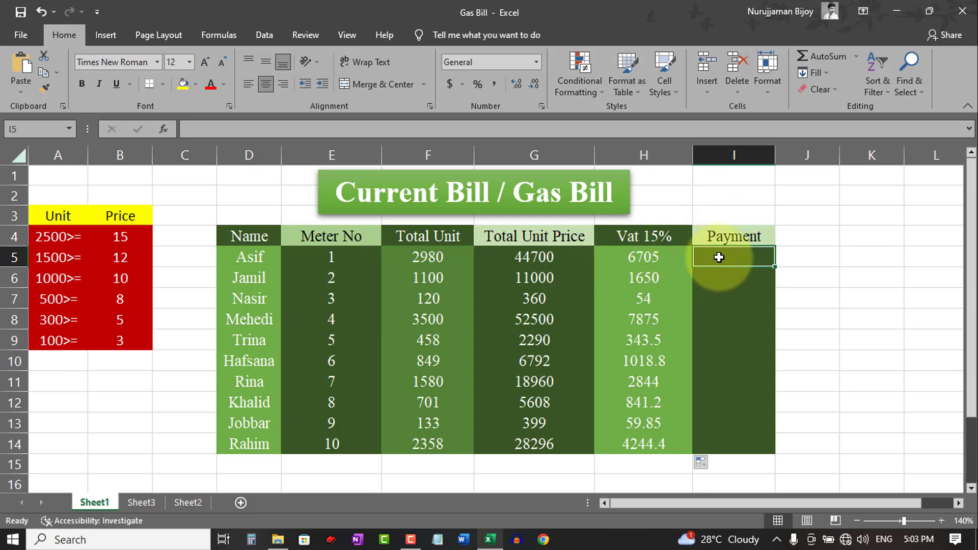
click(406, 126)
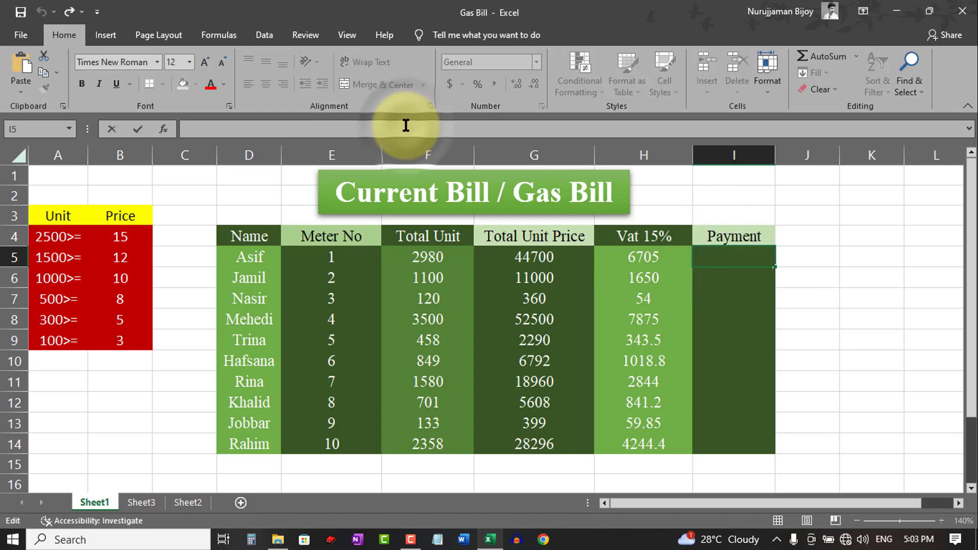
text(=)
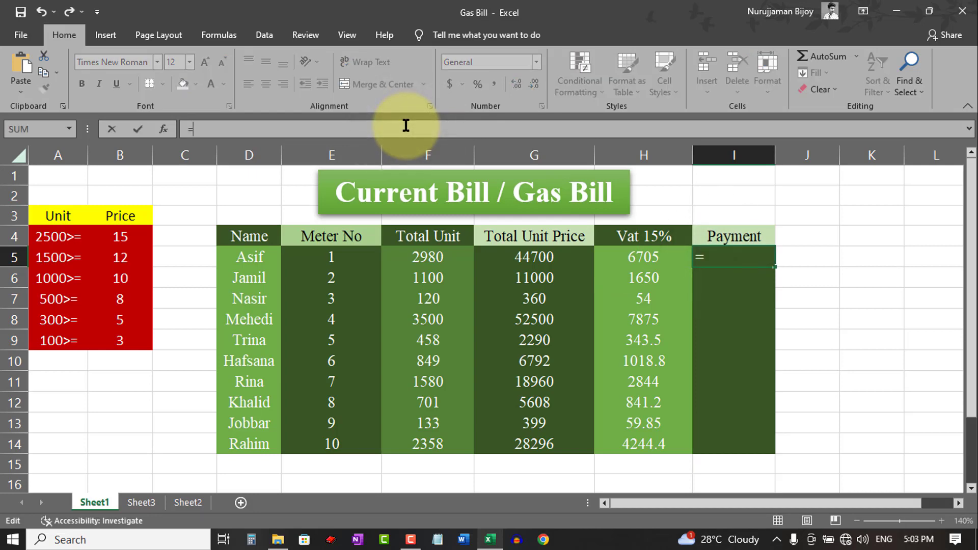
click(505, 260)
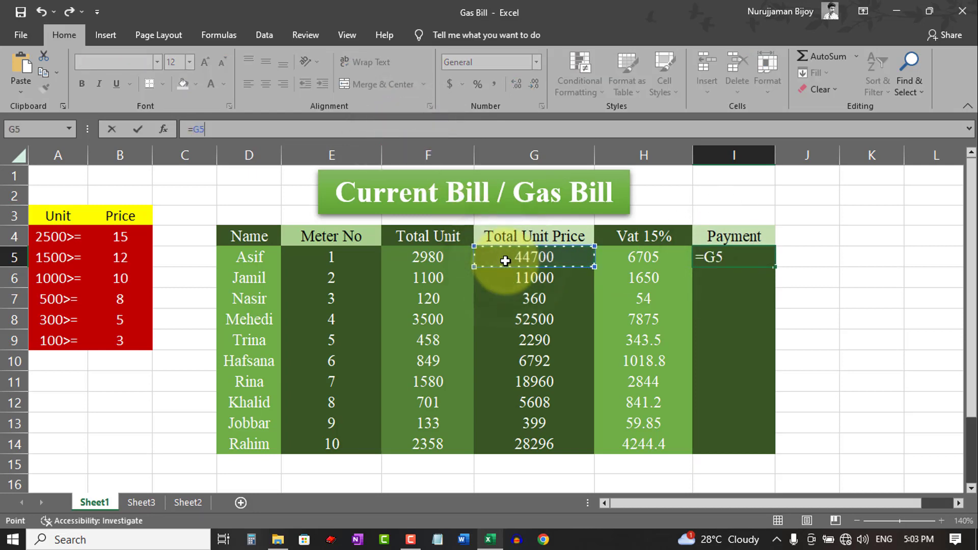
text(+)
click(643, 257)
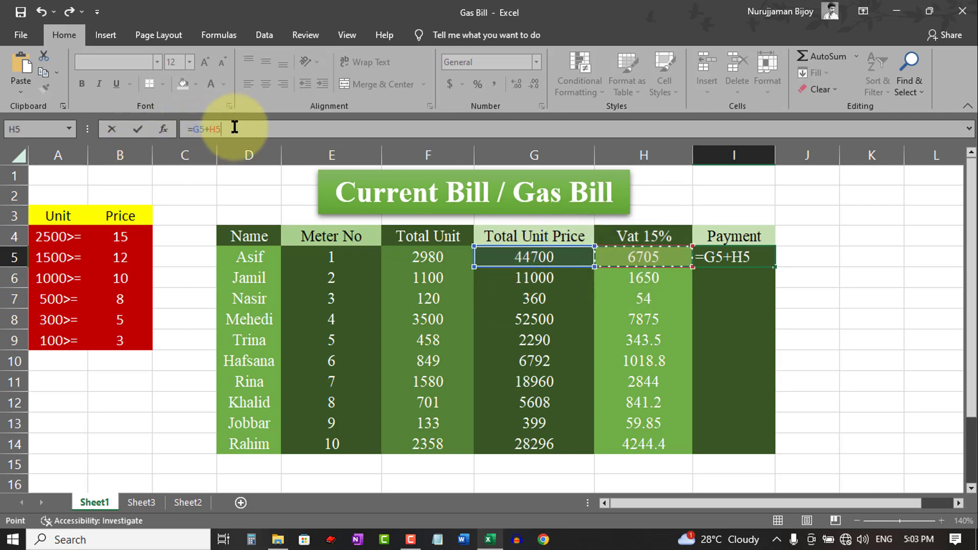
key(Return)
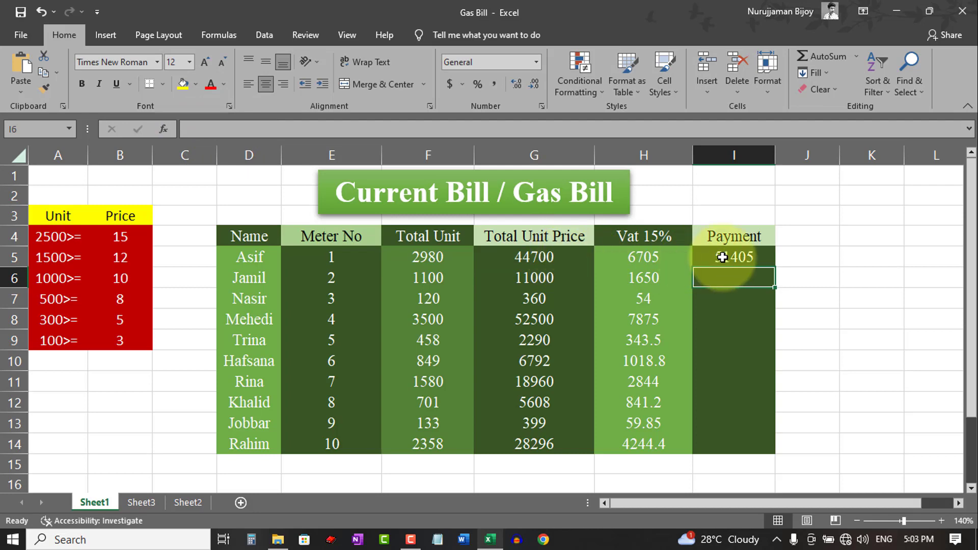
Fill the Payment formula from I5 down through I14 for all meters.
click(755, 256)
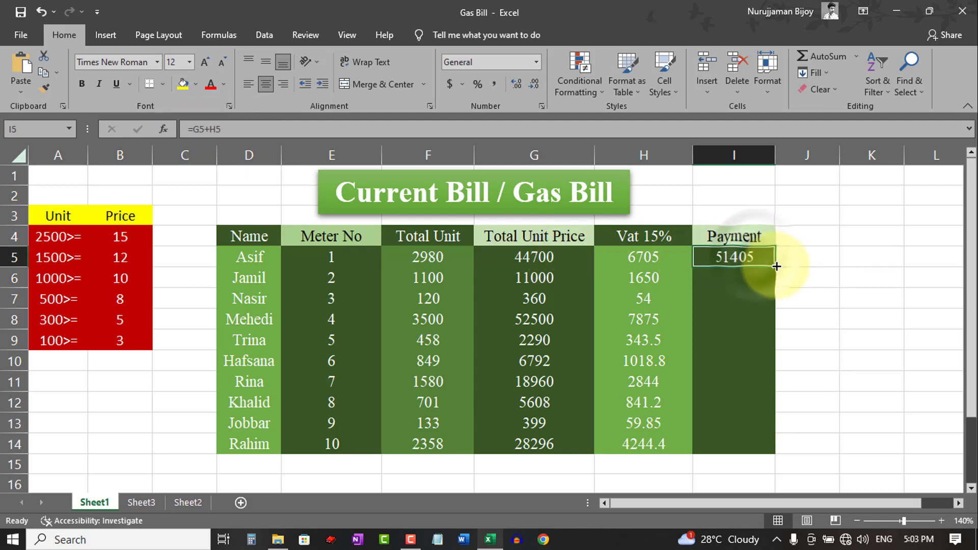
drag(774, 267, 773, 451)
click(804, 292)
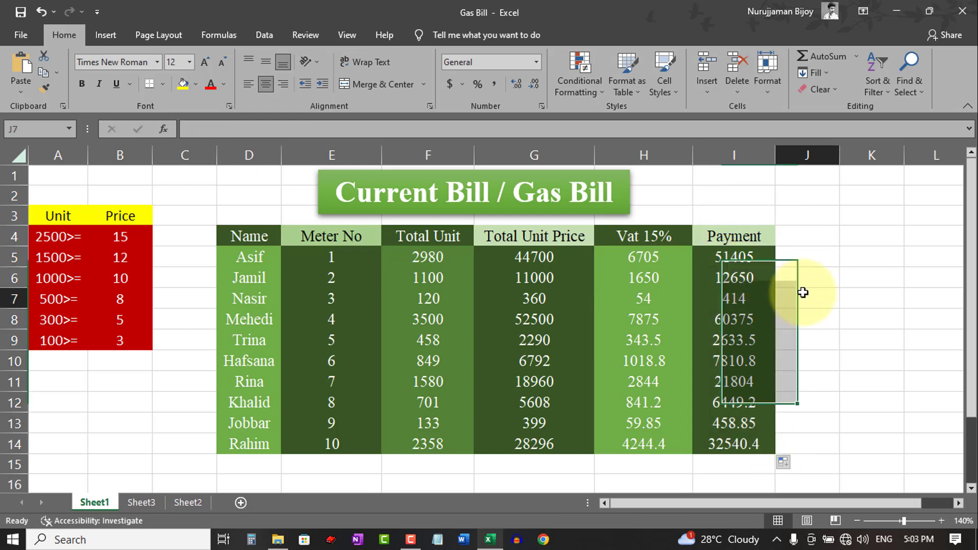
Review the Payment formulas and results in column I against the Total Unit values in column F.
click(734, 252)
click(744, 375)
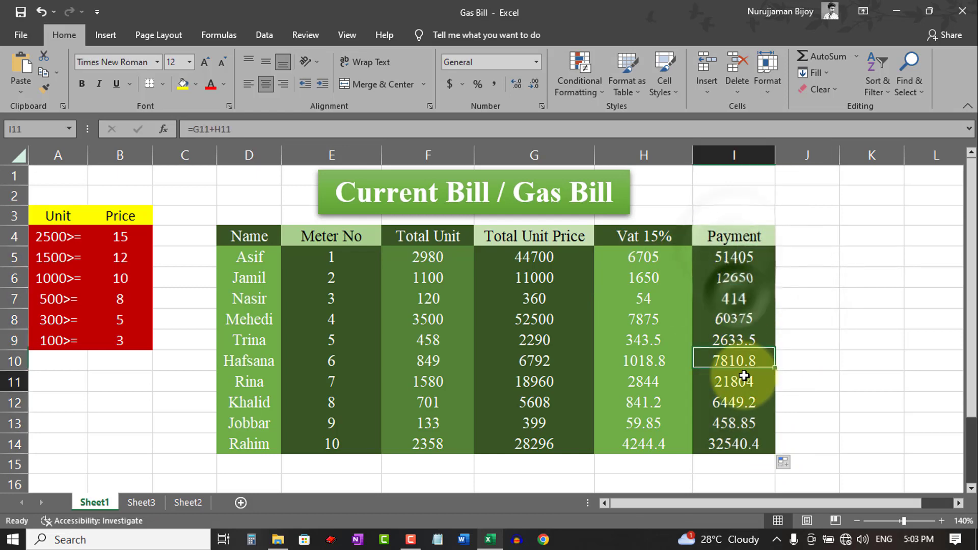
click(749, 447)
click(428, 321)
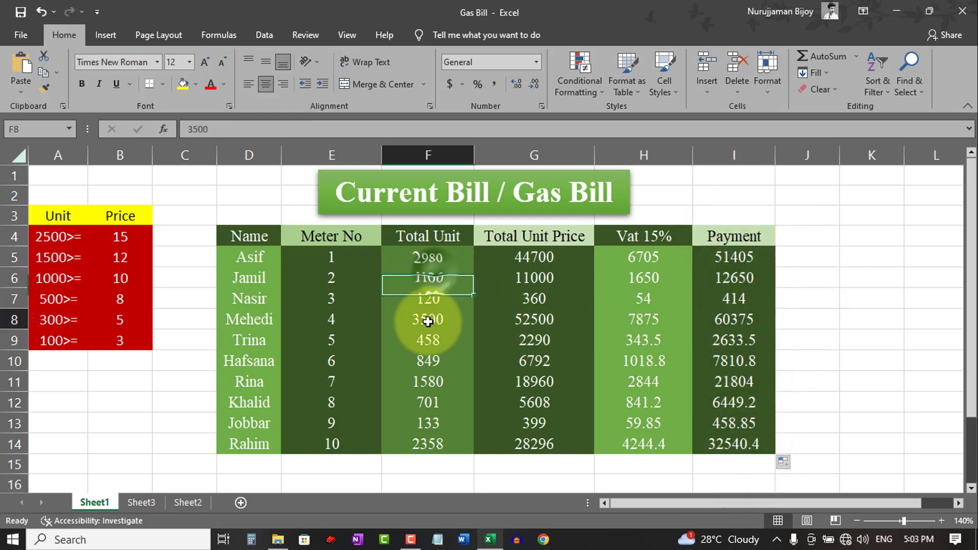
click(433, 401)
click(739, 317)
click(745, 387)
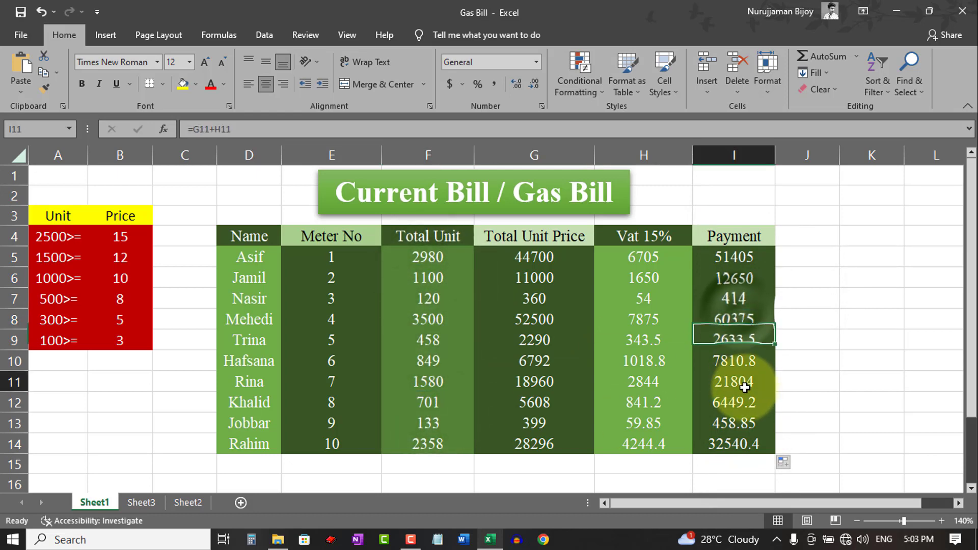
click(754, 445)
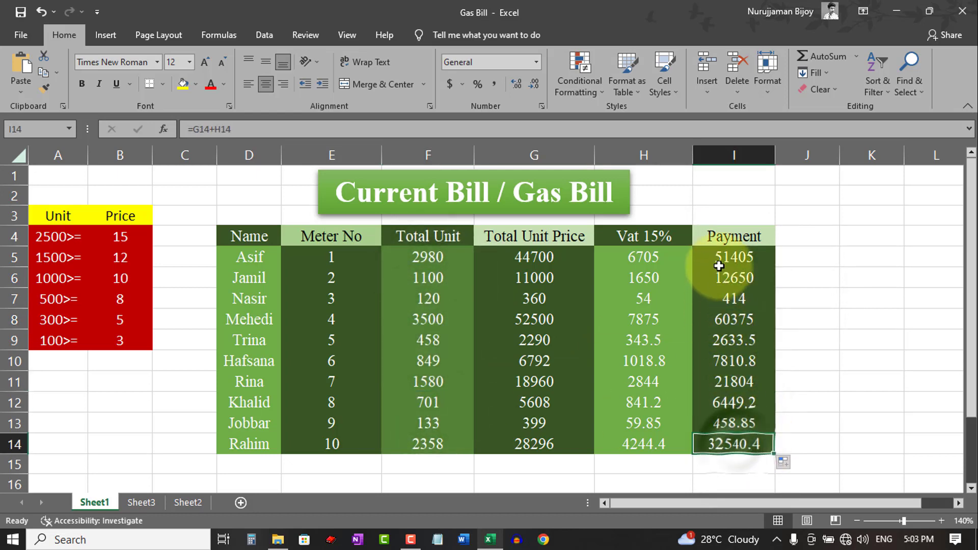
click(734, 298)
click(737, 360)
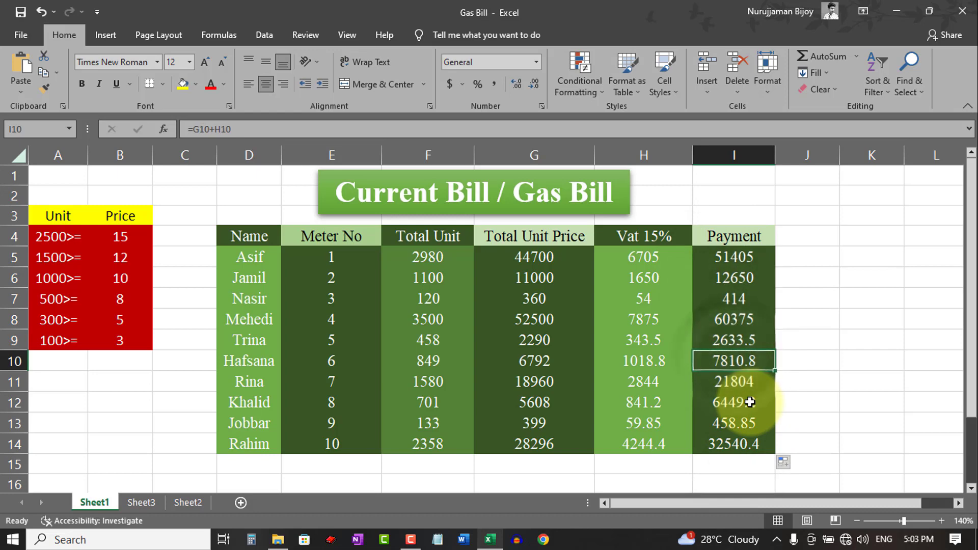